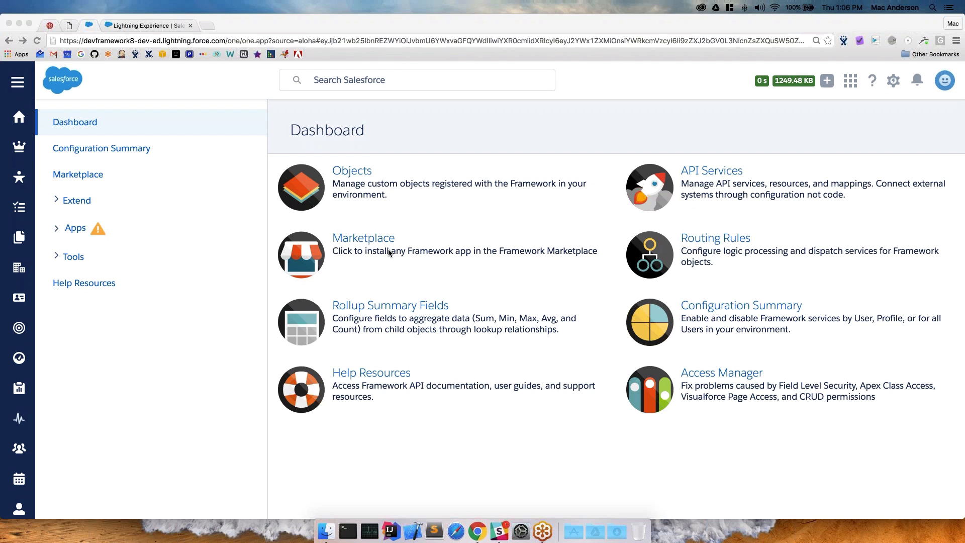
Step: Look over the Marketplace packages and the Extend options, and return to the Framework Dashboard
click(375, 240)
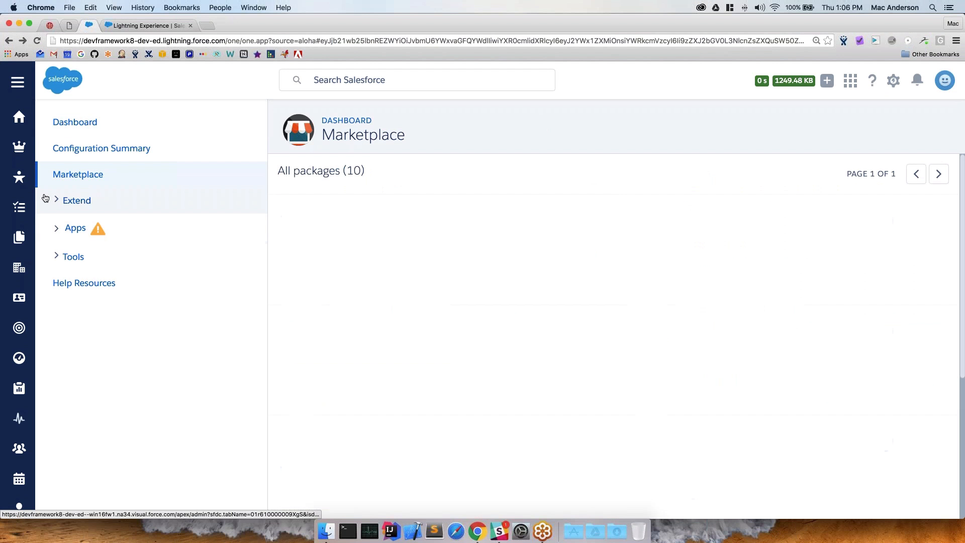
click(59, 201)
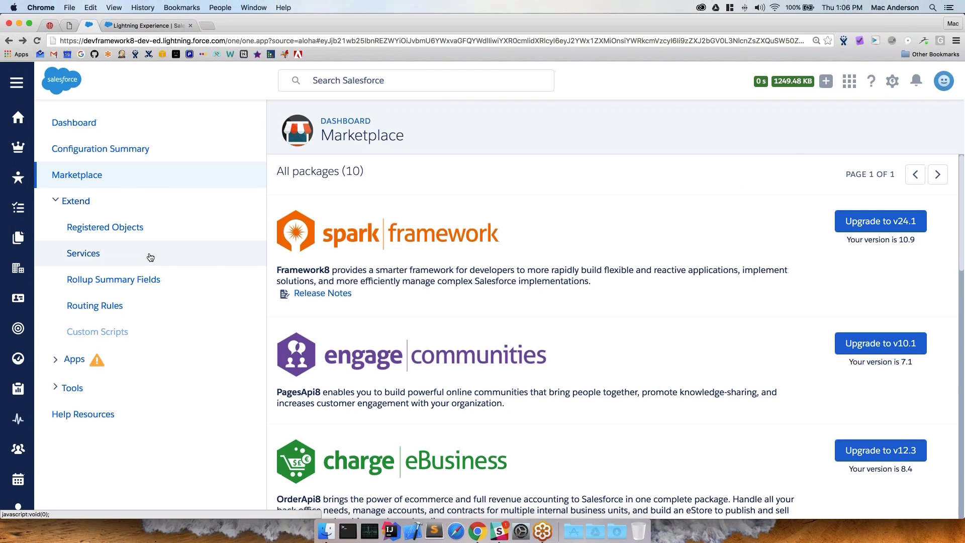
scroll(148, 258, down, 1)
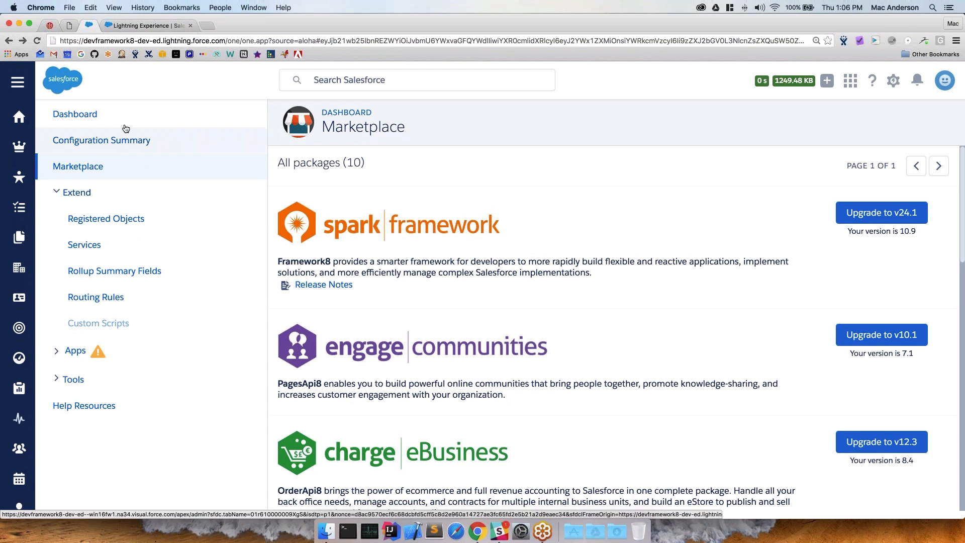
scroll(125, 124, up, 1)
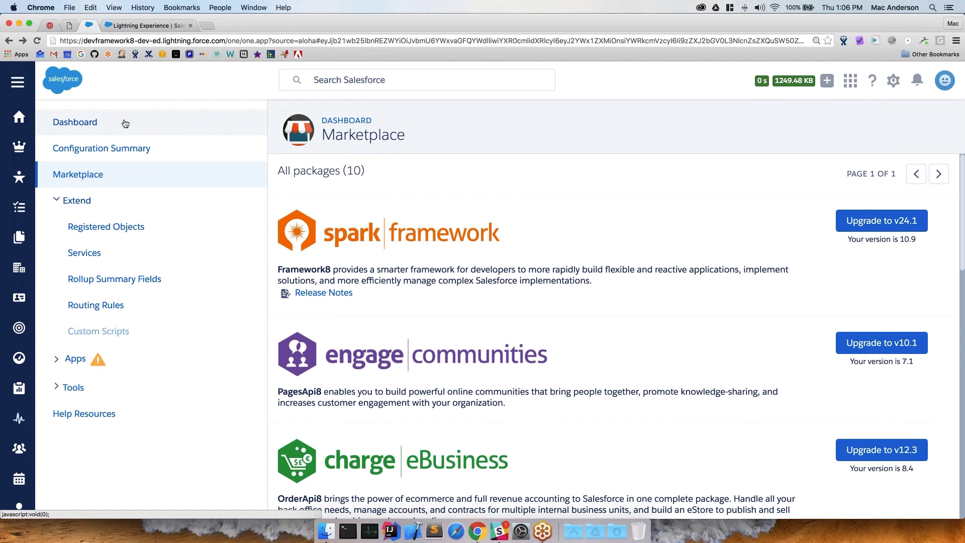
click(125, 123)
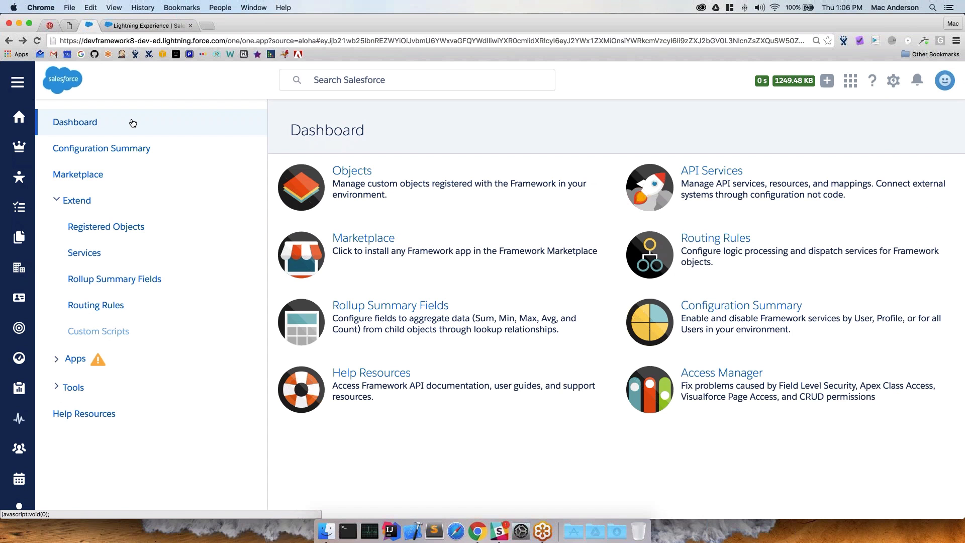
Step: Open the Beer API service and review its endpoint, connections and resources
click(724, 175)
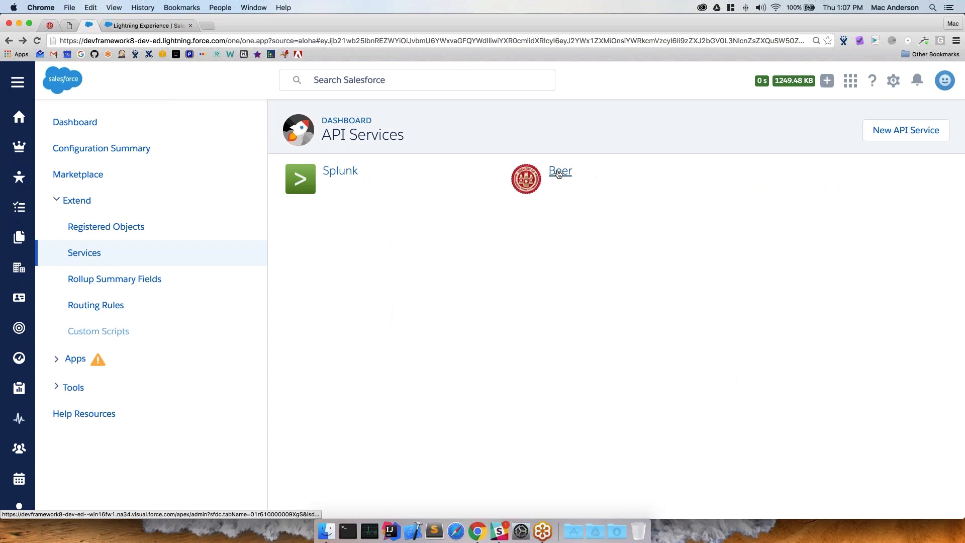
click(559, 173)
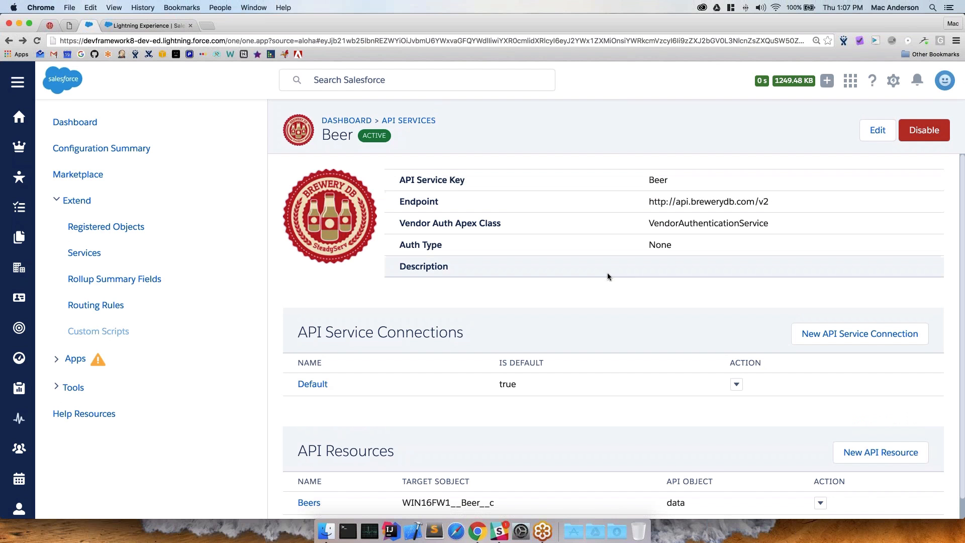
scroll(607, 273, down, 1)
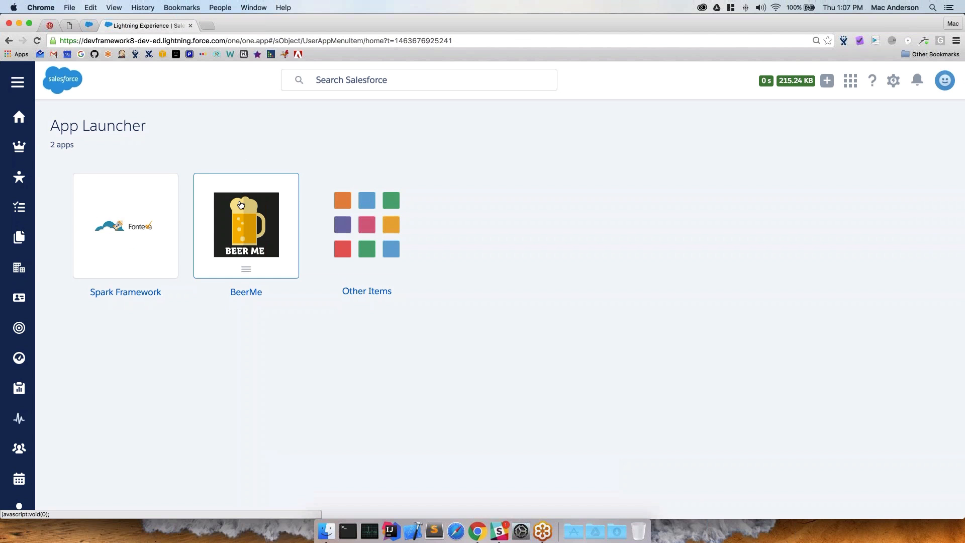
Step: Create a BeerMe beer list named demojam with search type beer and search query jam, and show its related beers
click(246, 223)
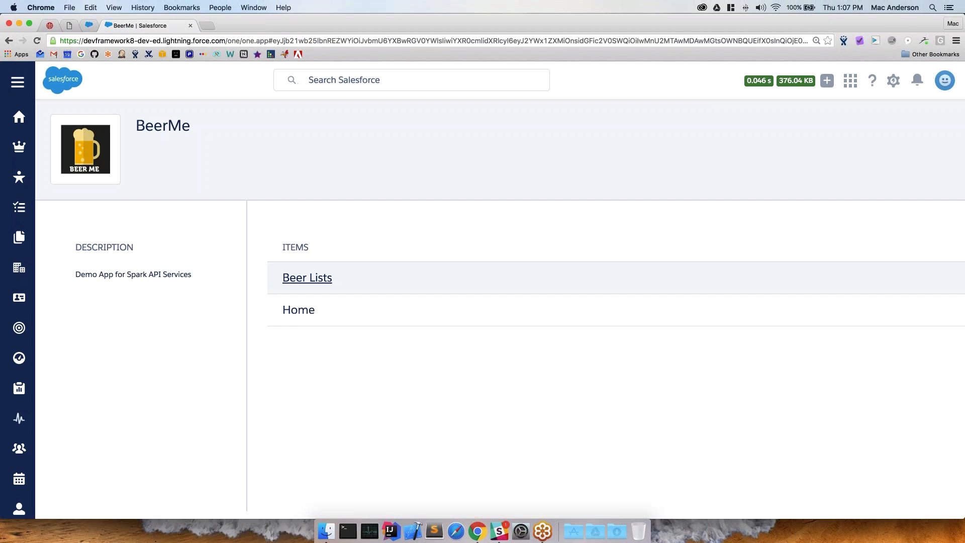
click(295, 278)
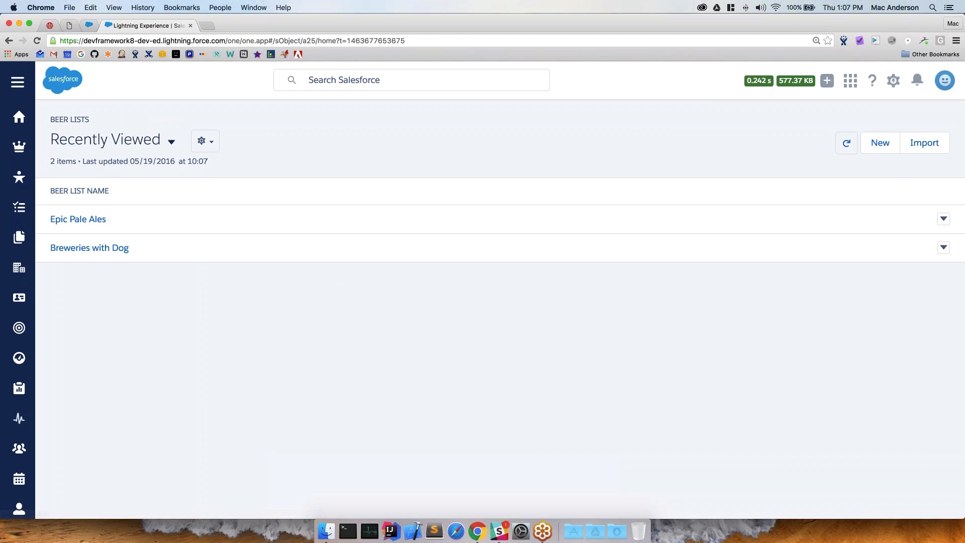
click(880, 143)
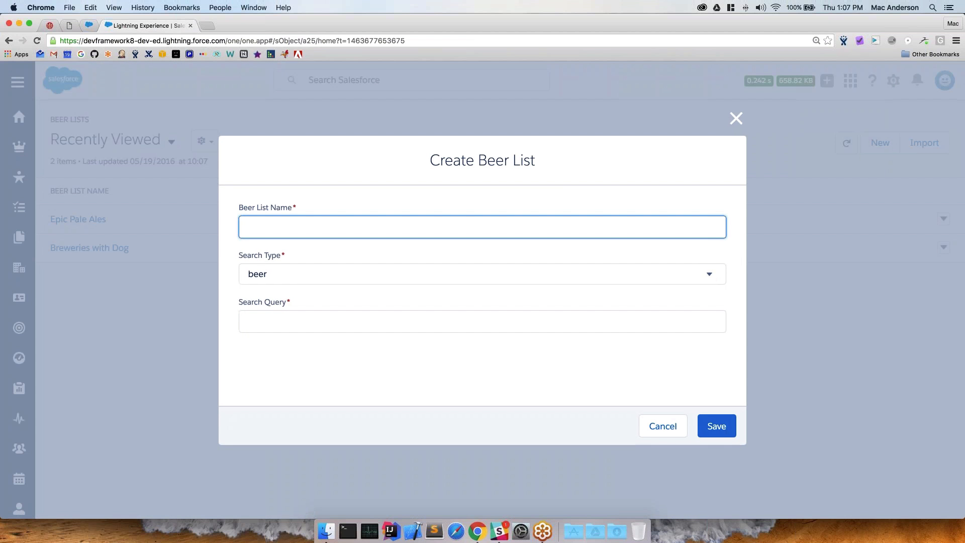
text(demojam)
click(384, 327)
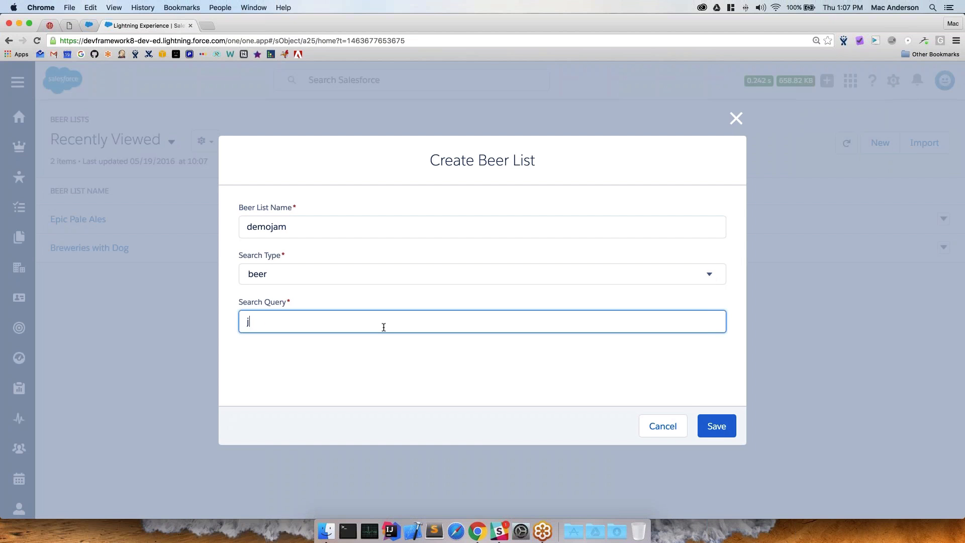
text(jam)
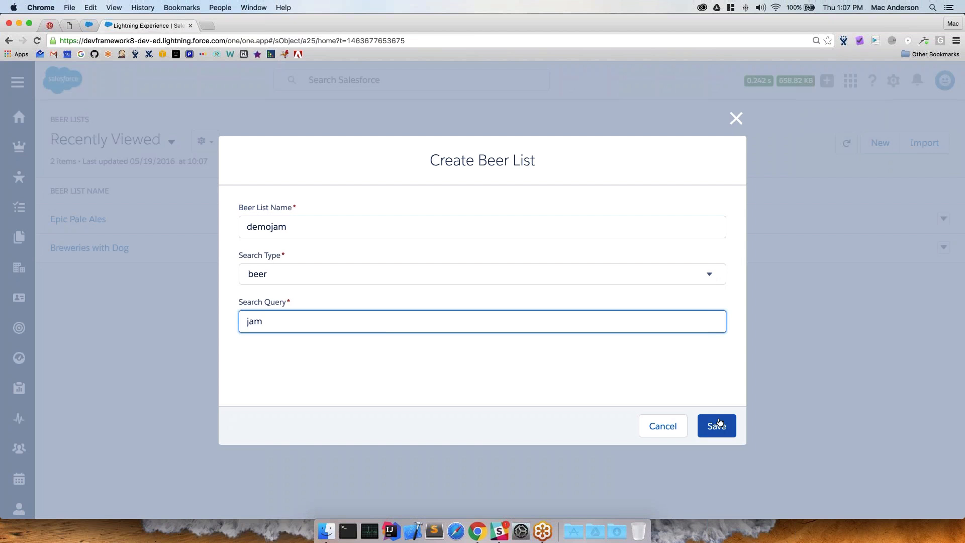
click(716, 424)
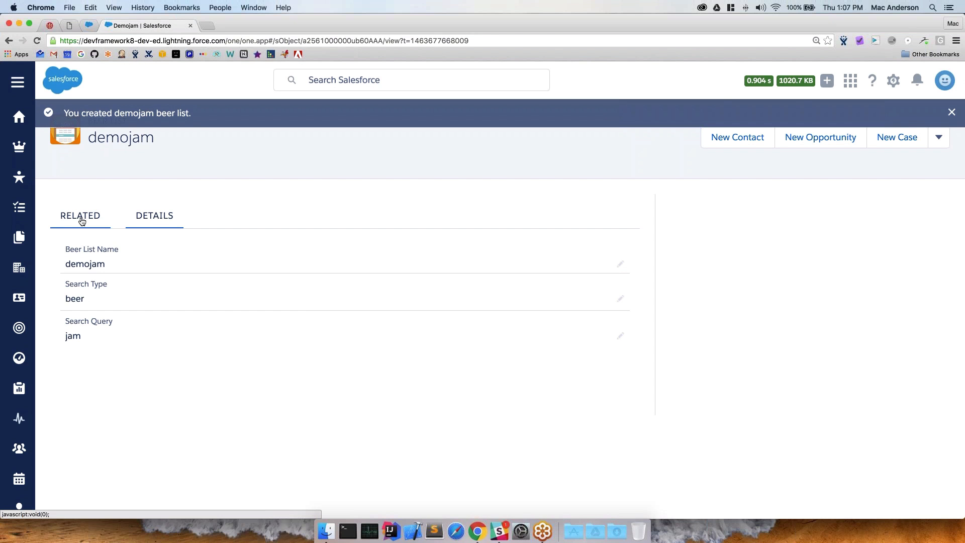
click(81, 221)
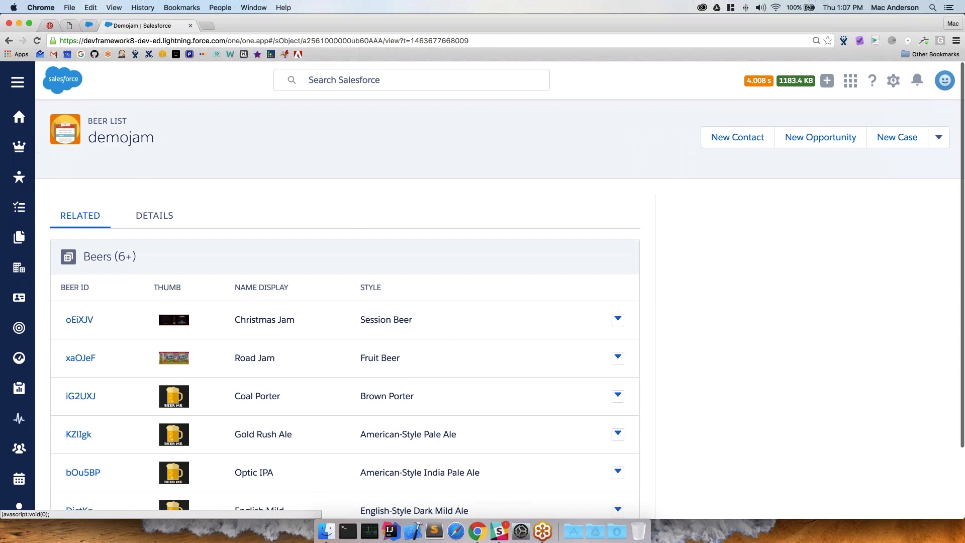
Step: Return to the Beer API service and examine the API mappings of its Beers resource
click(86, 27)
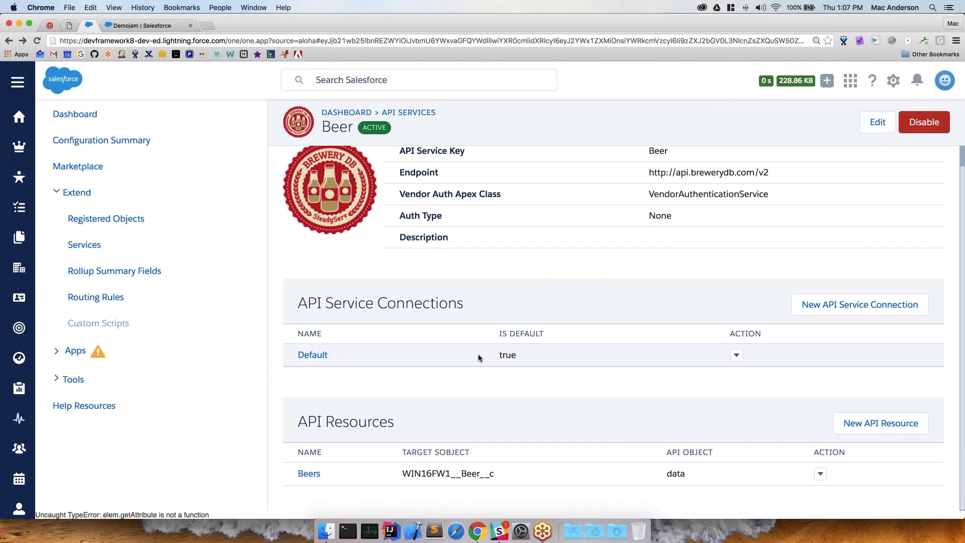
click(309, 474)
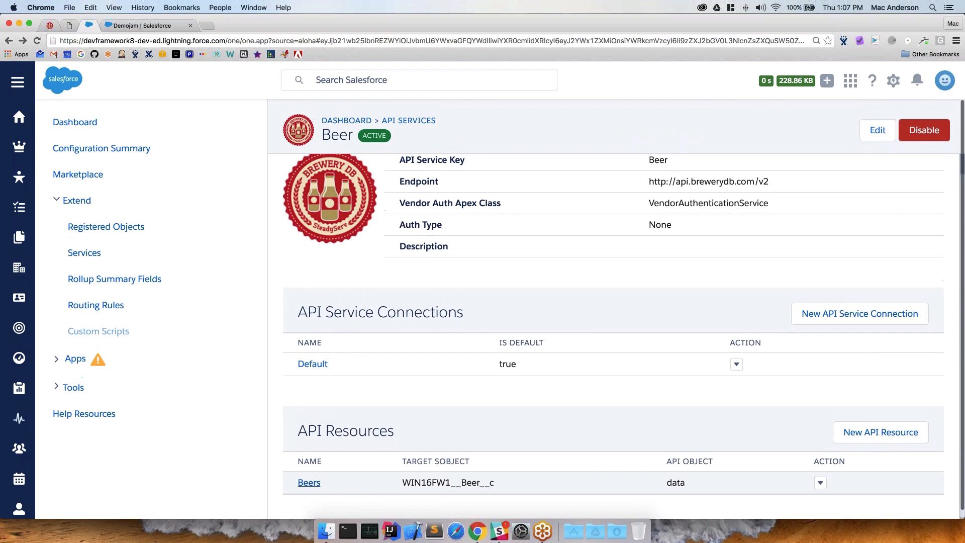
scroll(468, 354, down, 3)
scroll(543, 430, down, 5)
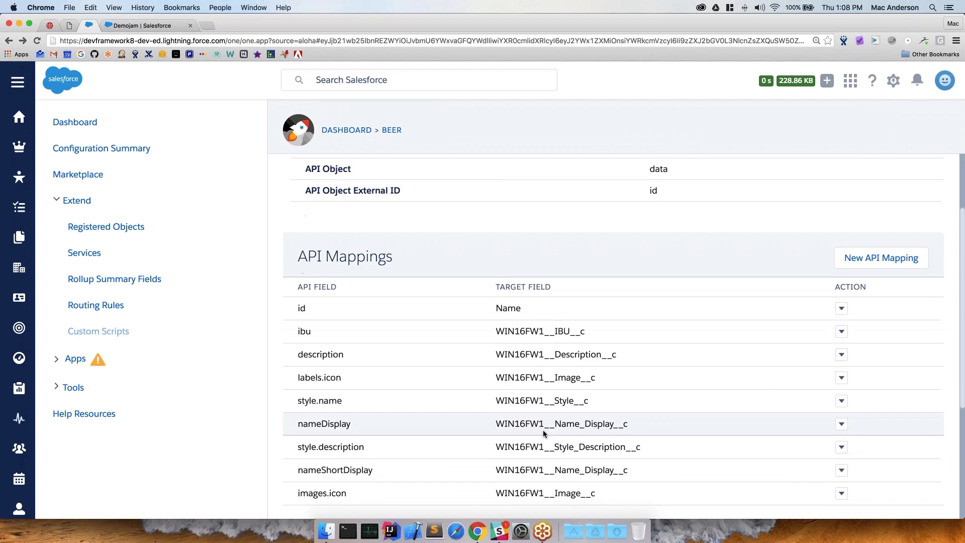
scroll(543, 430, up, 3)
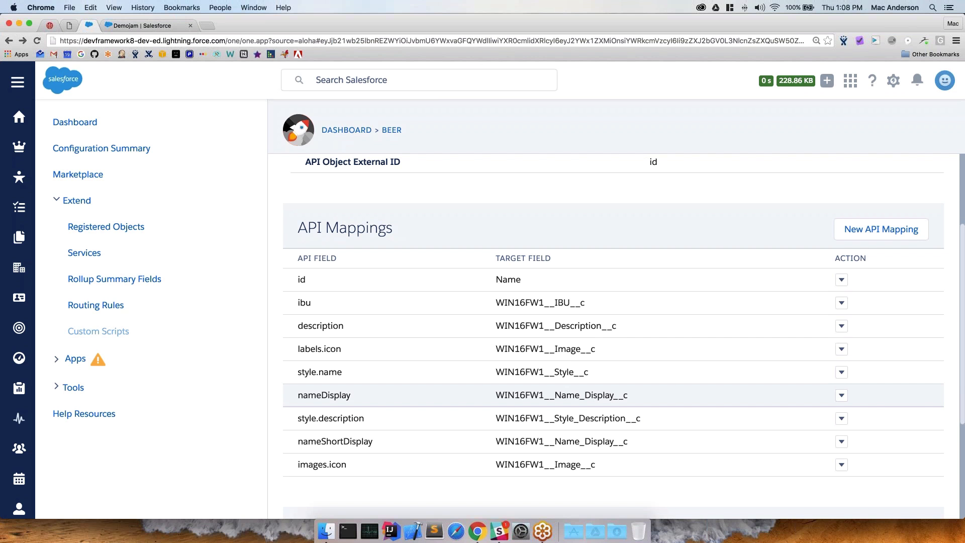
click(957, 38)
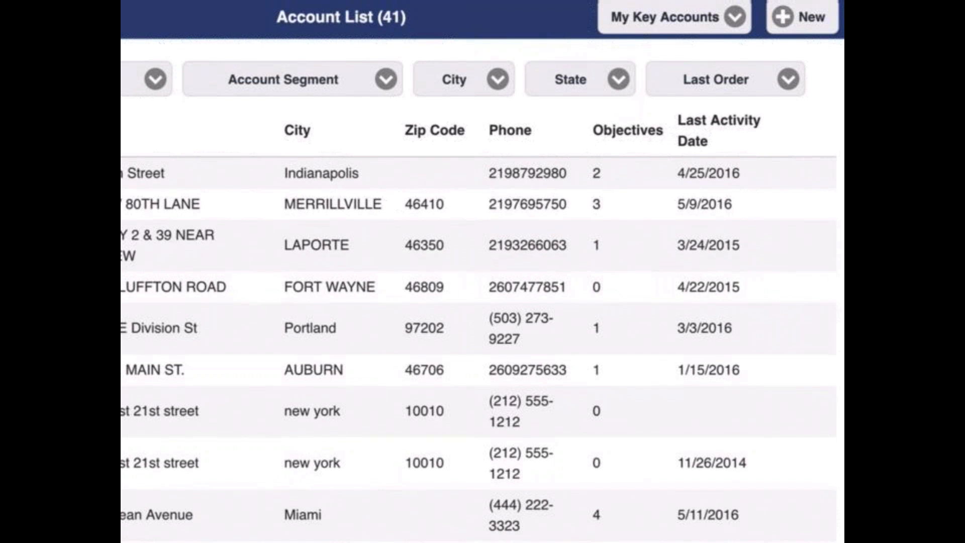
Step: Open the rum objective due 4/14/2016 from the activity dashboard and choose Cloud Rum Silver as its label
scroll(478, 292, down, 7)
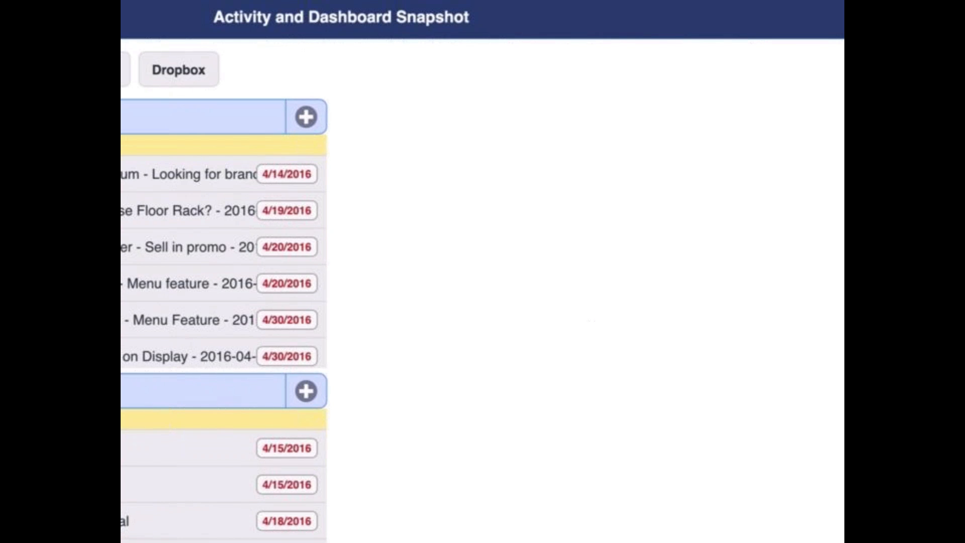
click(201, 174)
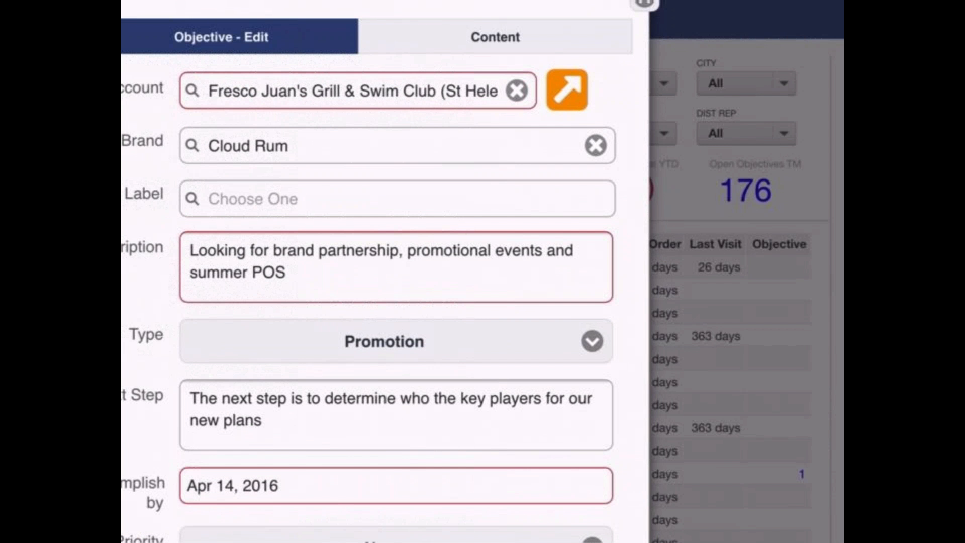
click(397, 199)
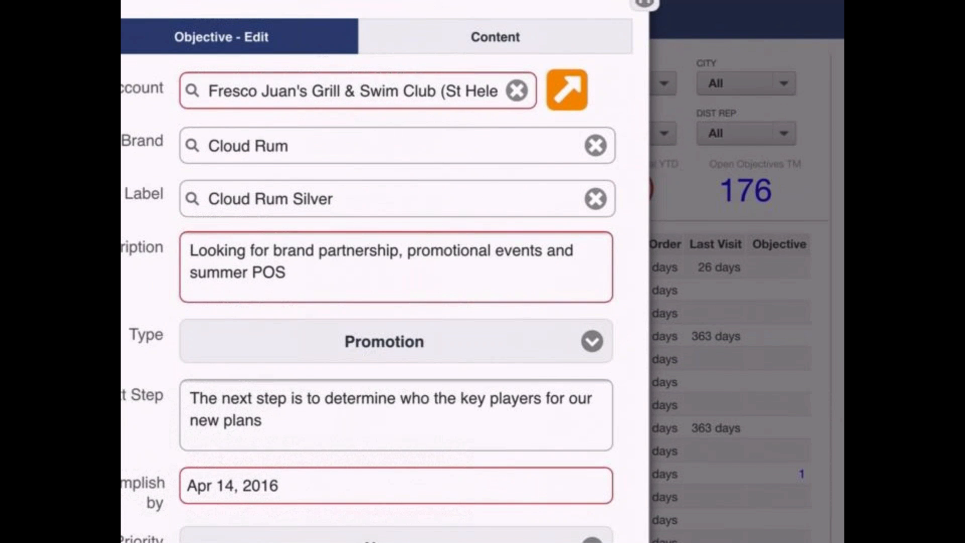
Step: View the objective's related Display Rack and Rum Punch content, and return to the activity dashboard
click(495, 36)
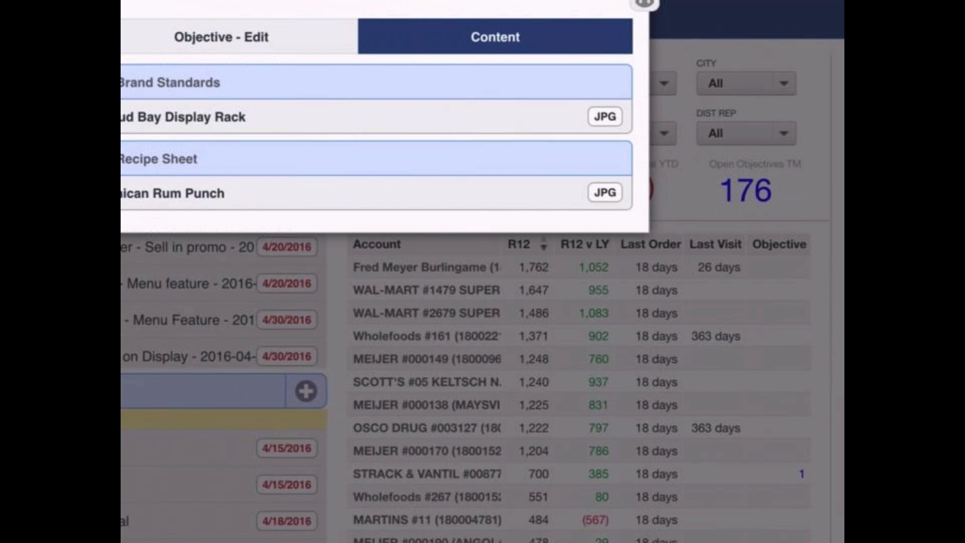
click(352, 116)
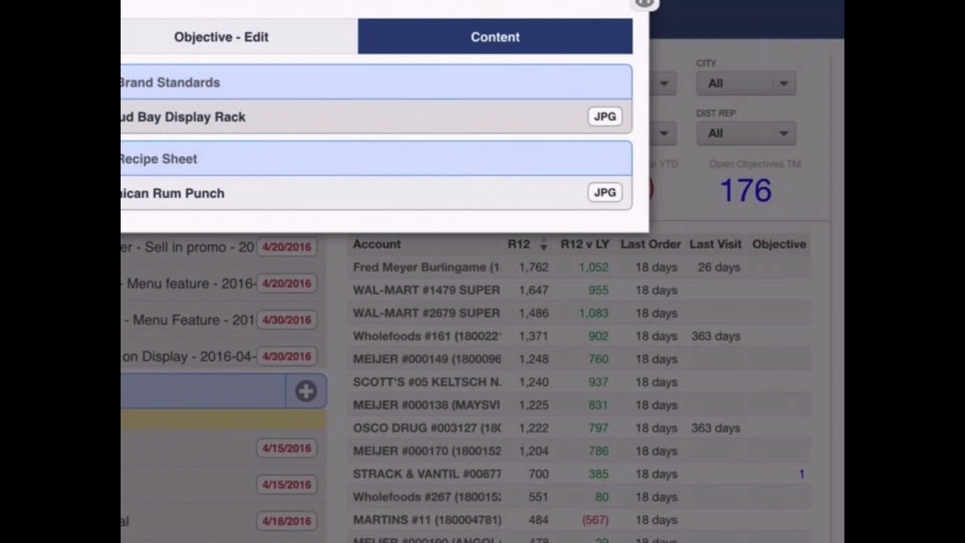
click(352, 193)
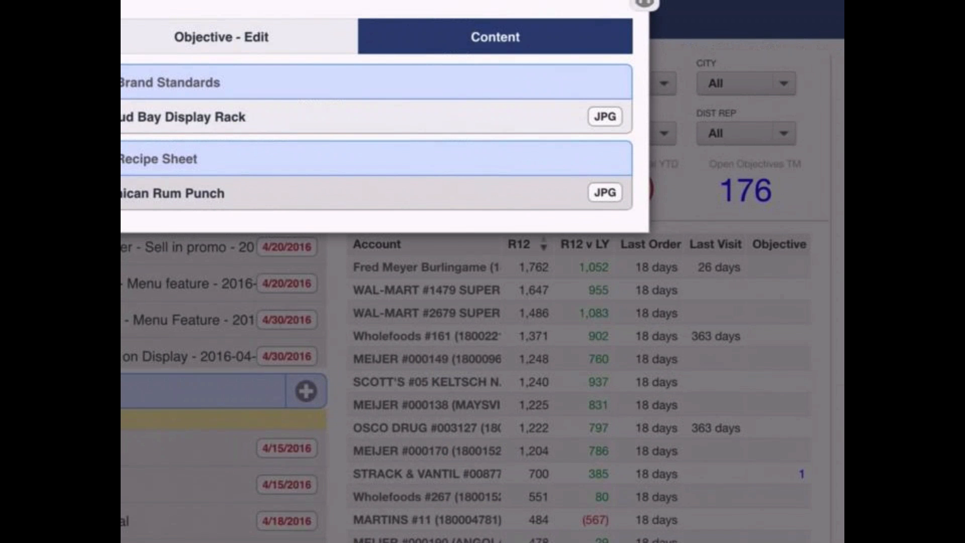
click(221, 37)
click(341, 291)
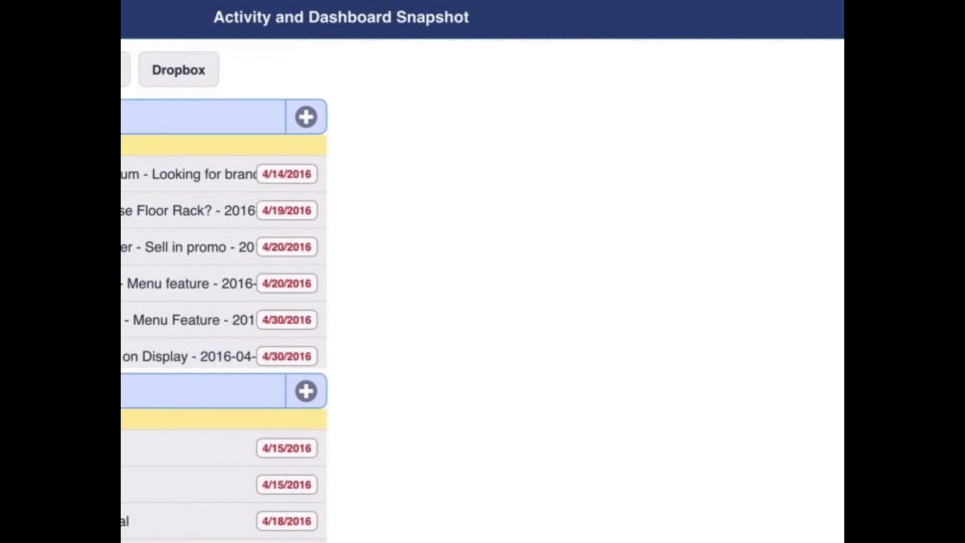
Step: Open the Fresco Juan's Grill & Swim Club account from the 4/14/2016 objective and examine its details, photos and account history
click(201, 174)
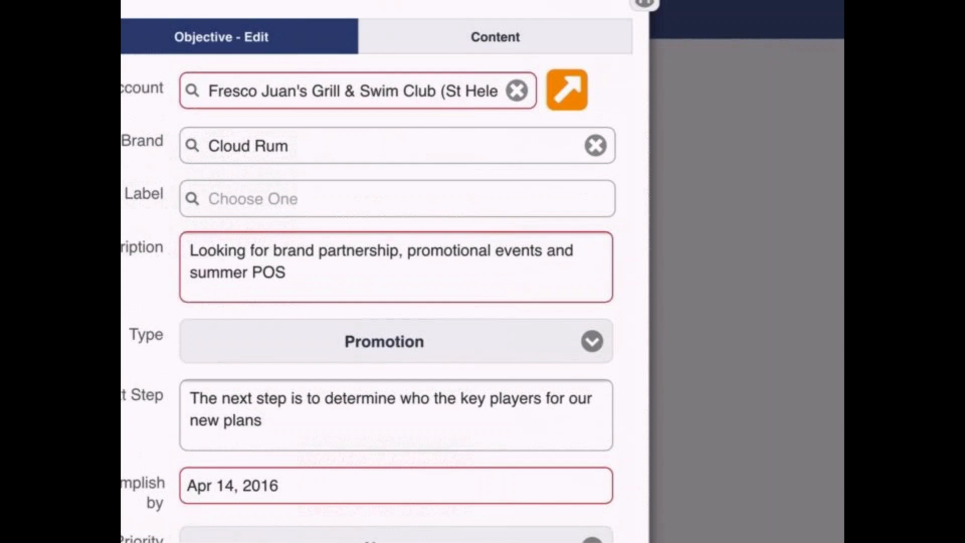
click(342, 290)
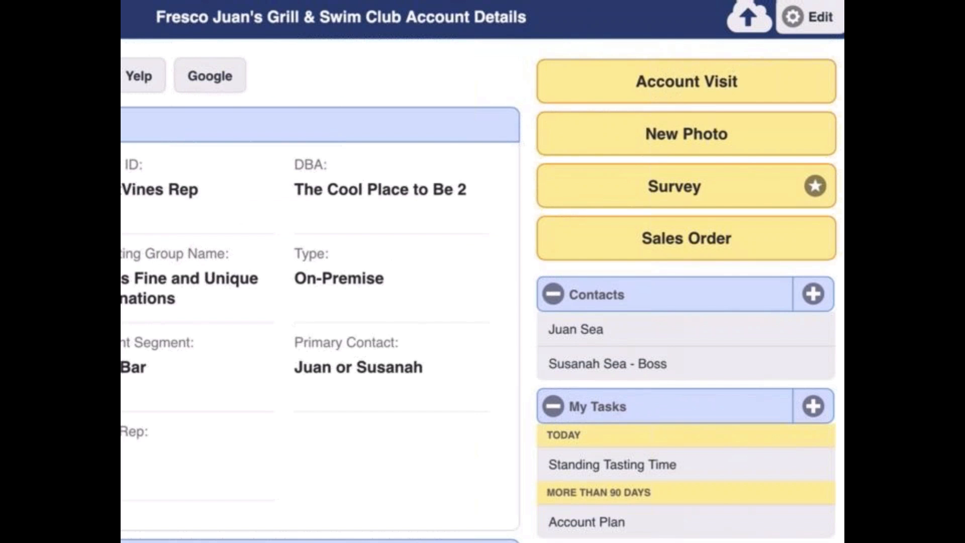
scroll(321, 301, down, 5)
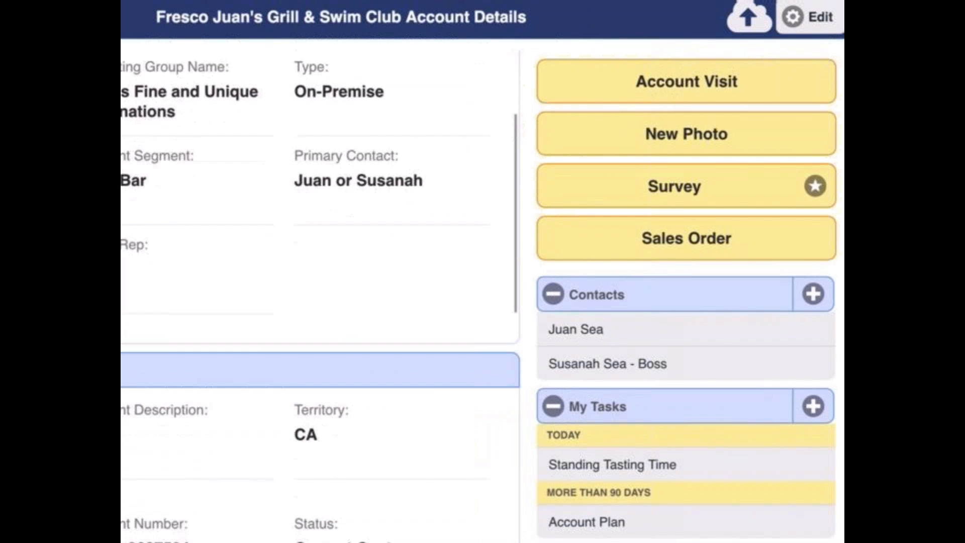
scroll(321, 302, down, 5)
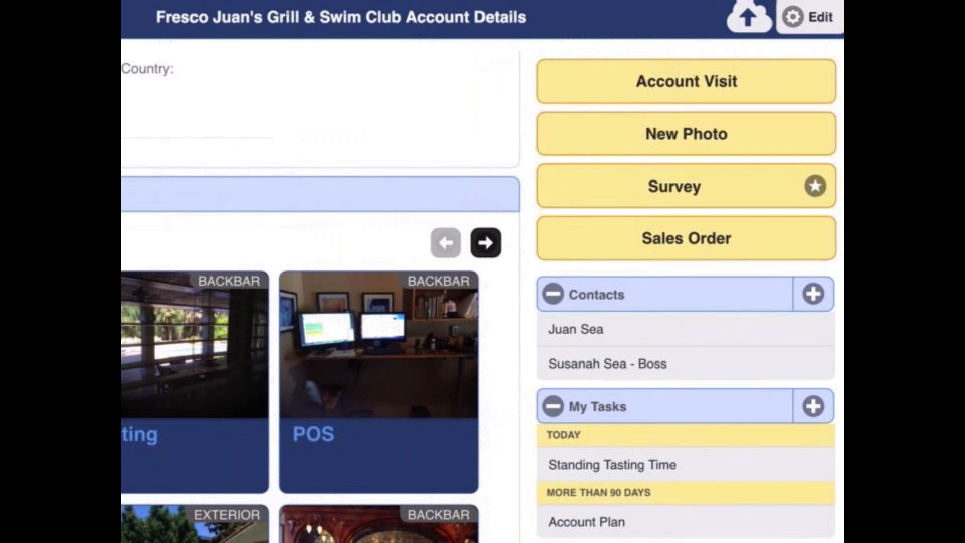
scroll(686, 302, down, 12)
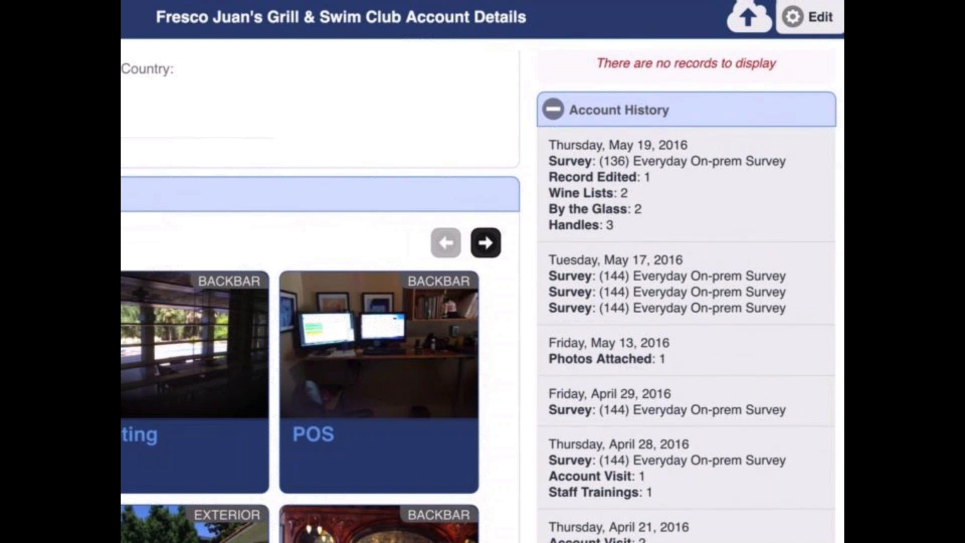
scroll(687, 302, up, 12)
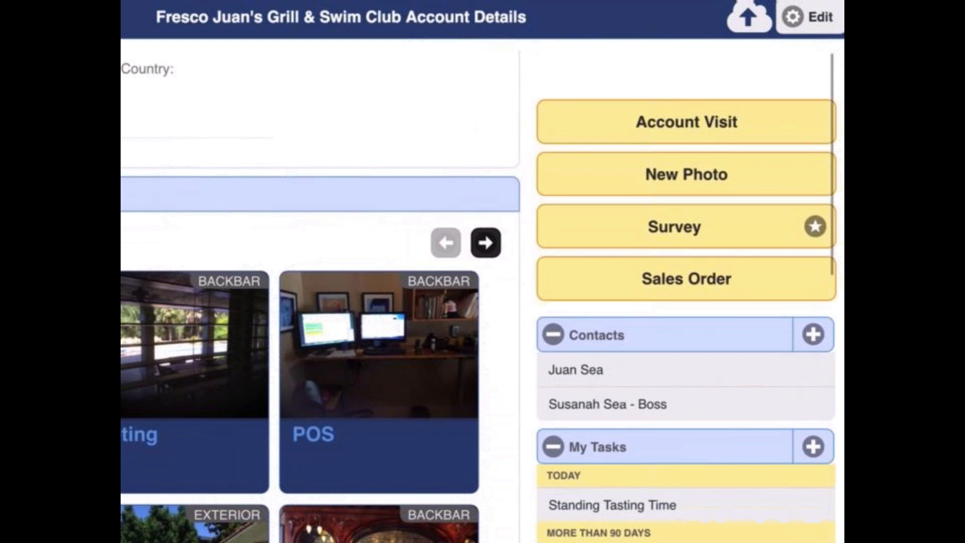
Step: Start an Everyday On-prem Survey for the Fresco Juan's Grill & Swim Club account
click(674, 186)
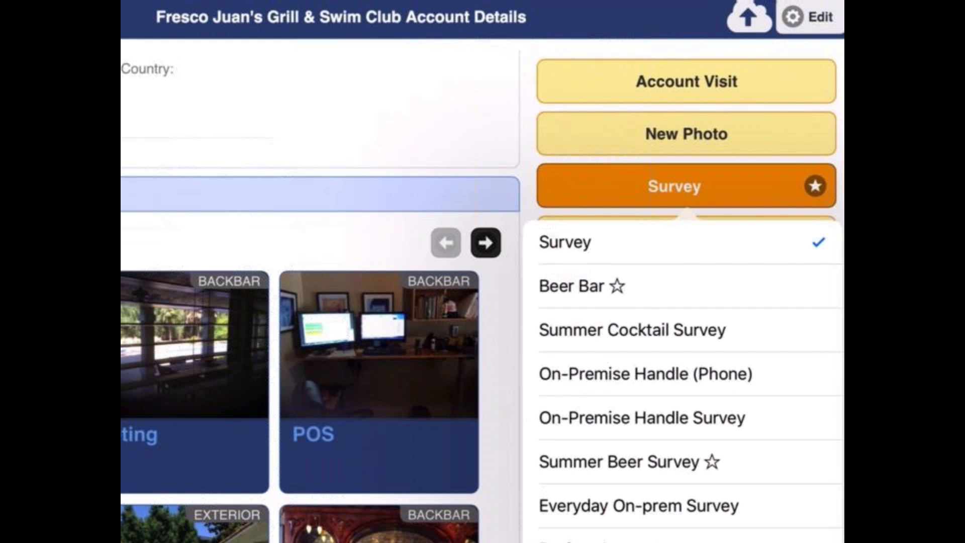
click(639, 506)
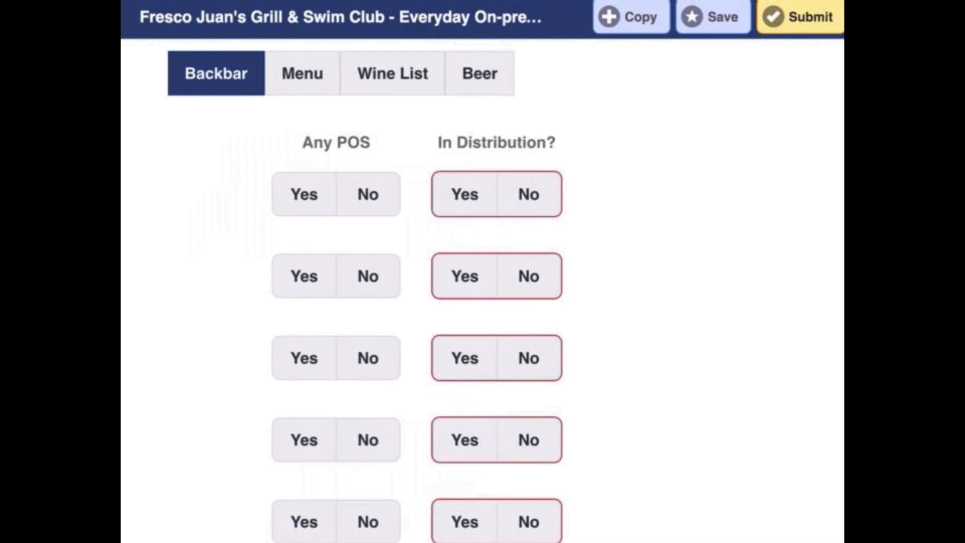
Step: Answer the survey's Any POS question with Yes for the first backbar product and No for the second
click(304, 195)
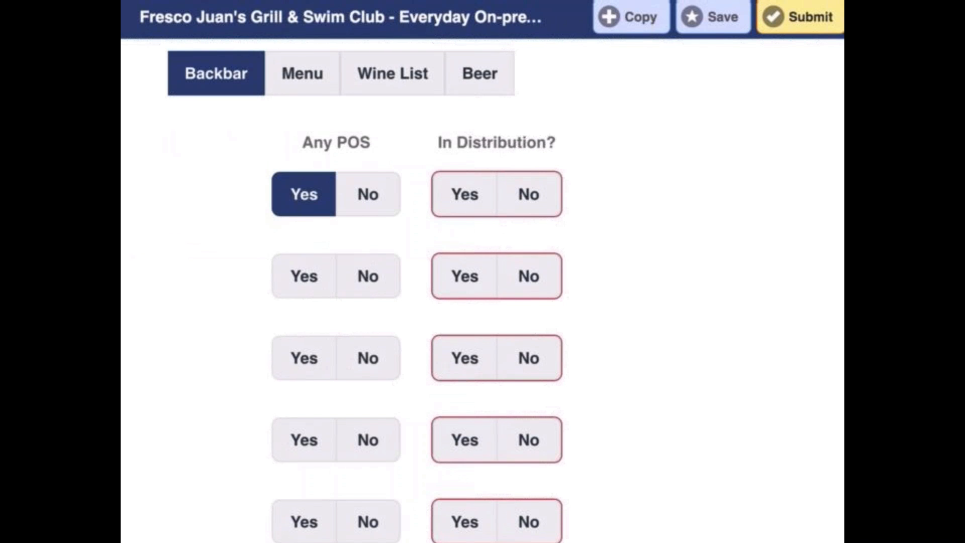
click(368, 277)
Step: Fill in the survey's Menu section with the Copy function and submit the survey
click(302, 73)
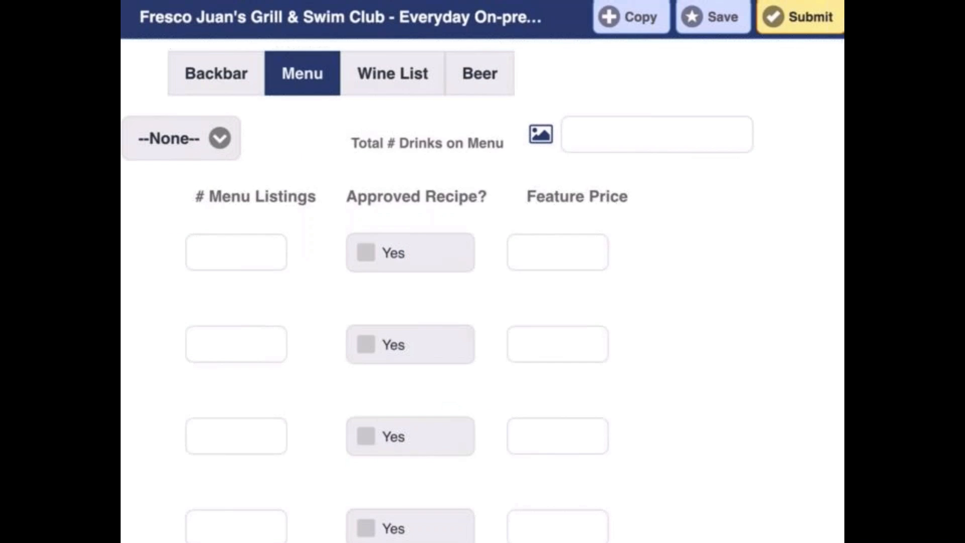
click(631, 17)
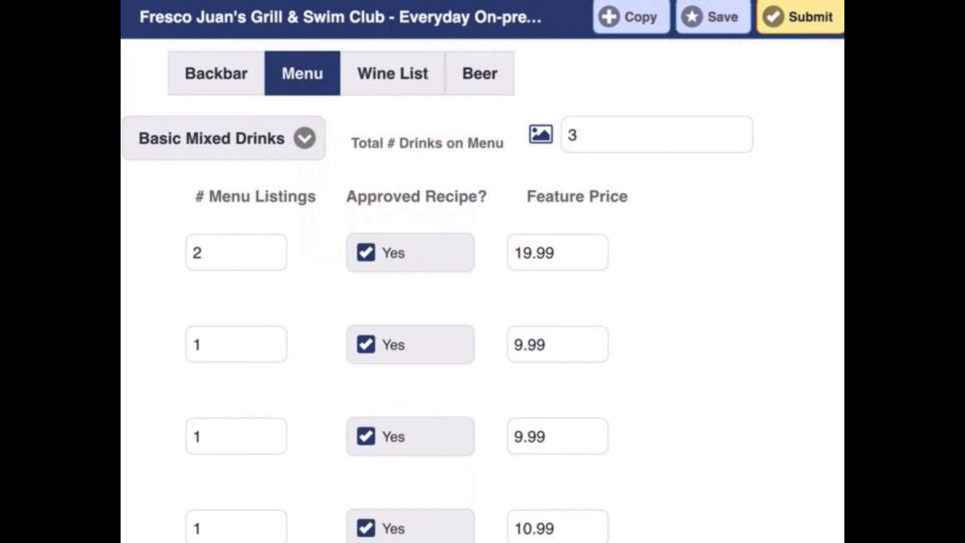
click(800, 17)
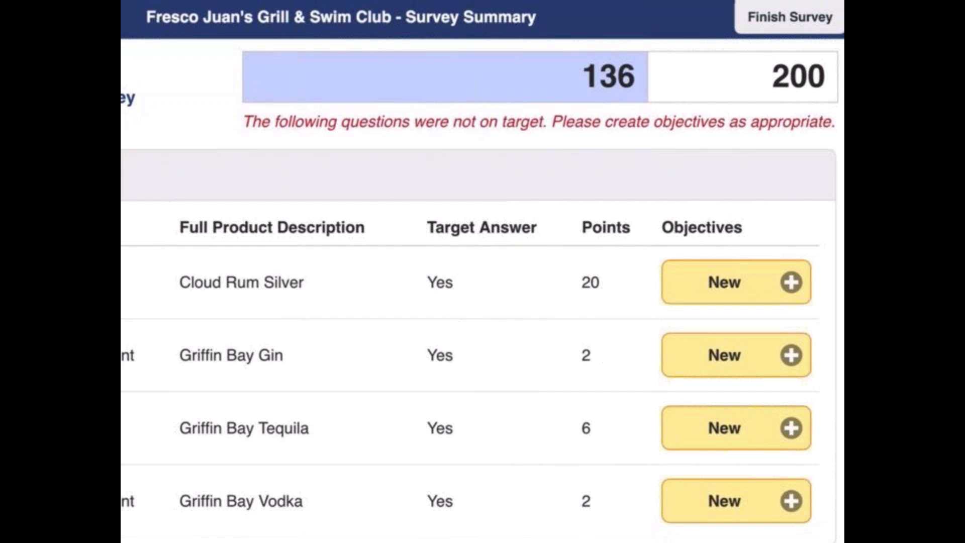
Step: Review the off-target questions in the Survey Summary and finish the survey
scroll(483, 290, down, 8)
scroll(482, 291, up, 5)
scroll(483, 290, up, 3)
click(790, 17)
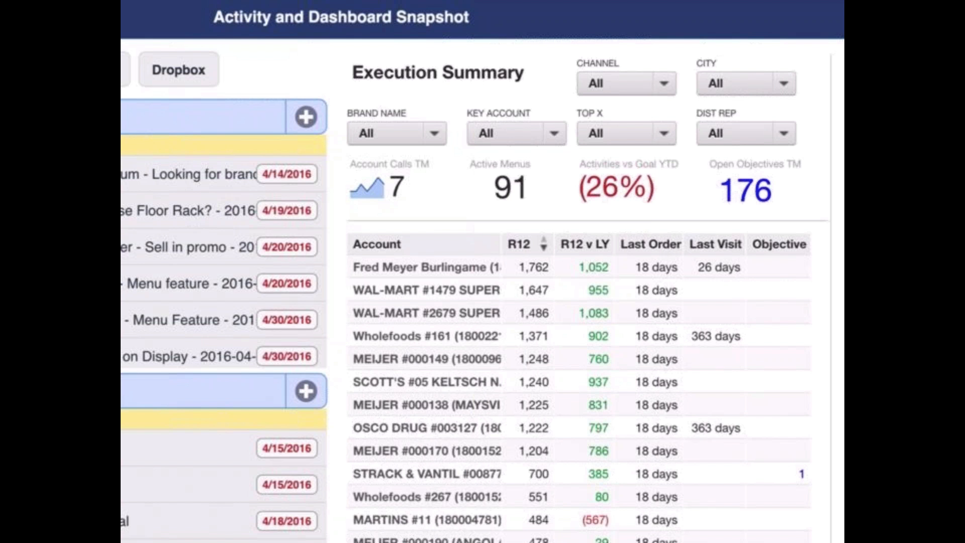
scroll(428, 369, down, 7)
scroll(427, 369, up, 2)
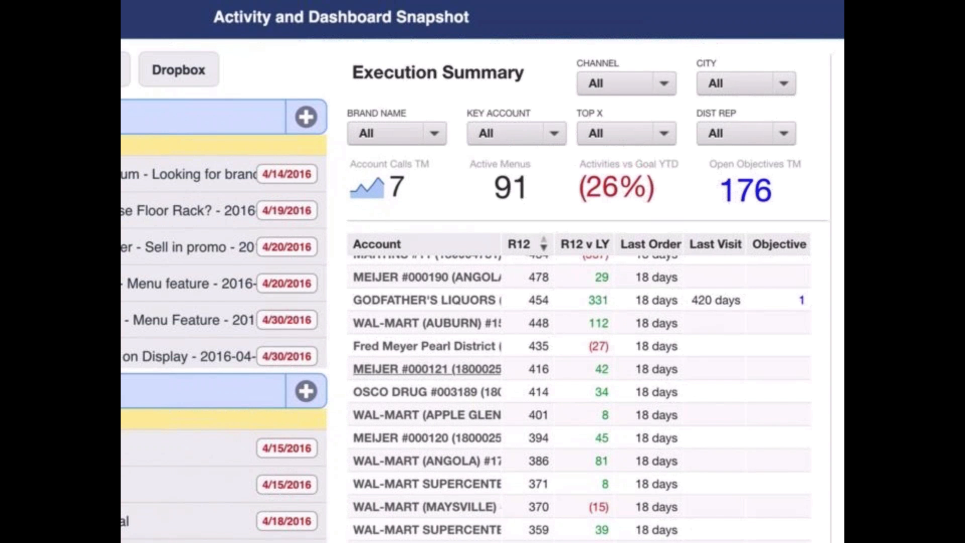
scroll(428, 369, up, 5)
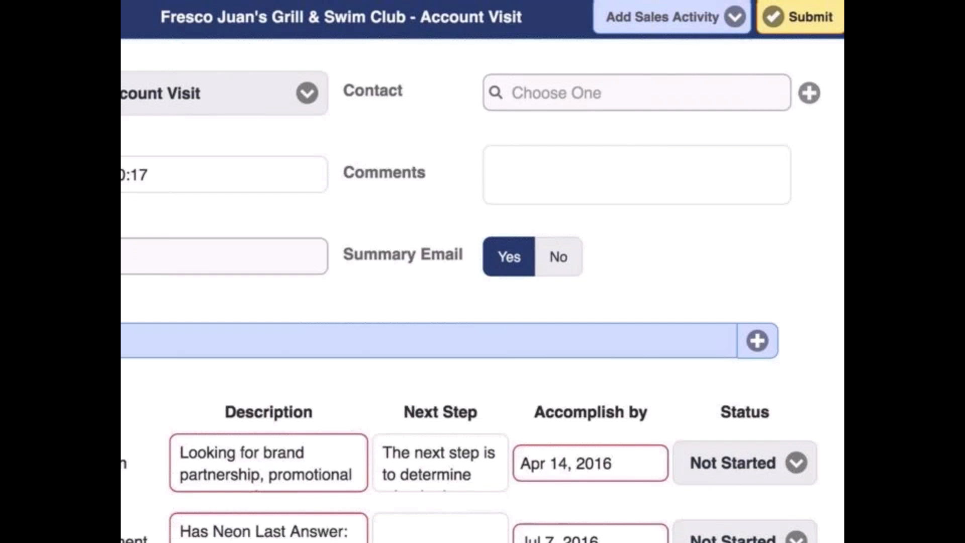
click(671, 16)
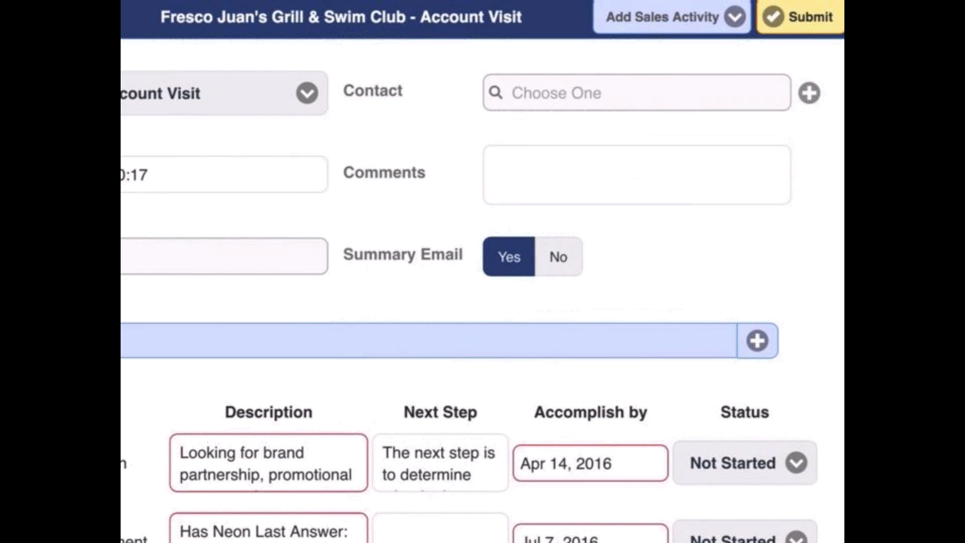
click(429, 341)
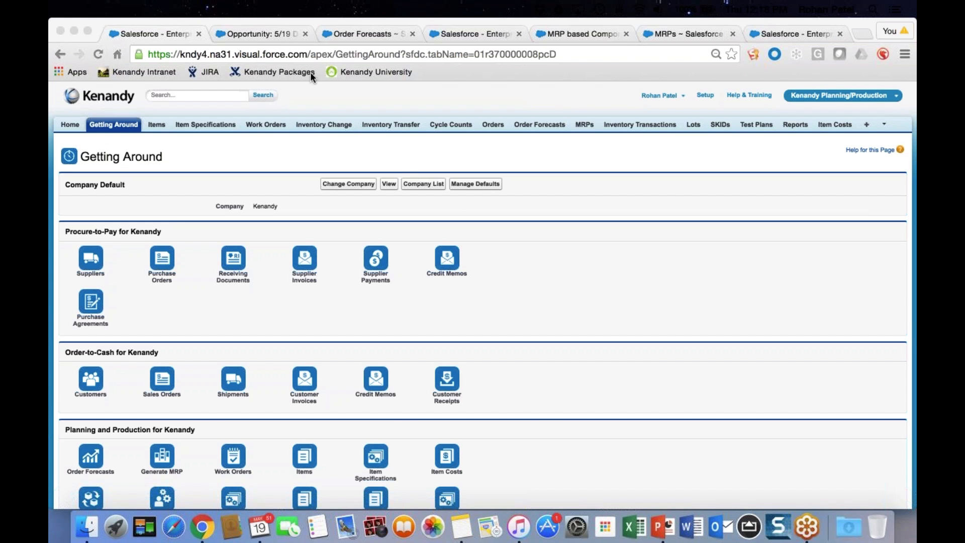
Step: View the 5/19 Demo Jam-001 opportunity in Kenandy, open its linked sales order, and examine the order's details and opportunity link
click(270, 35)
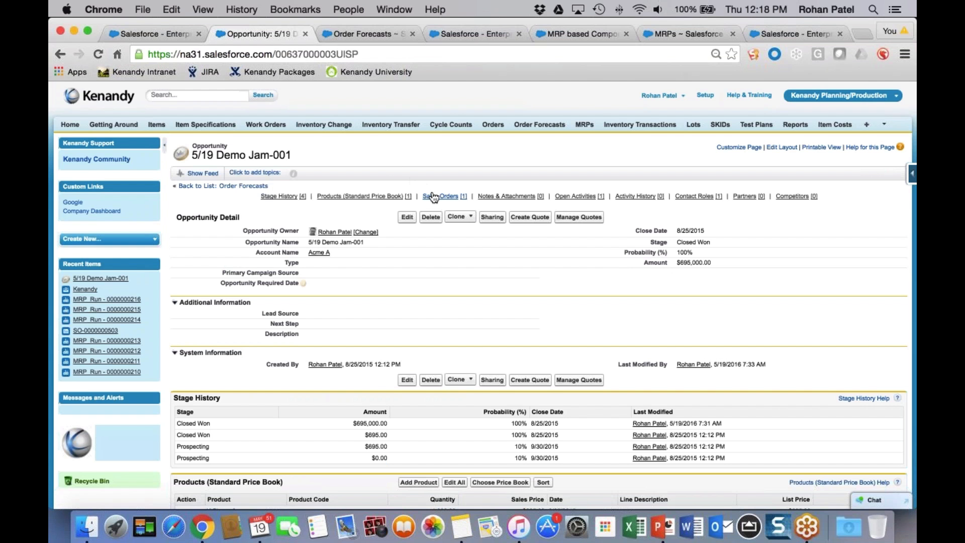
mouse_move(435, 197)
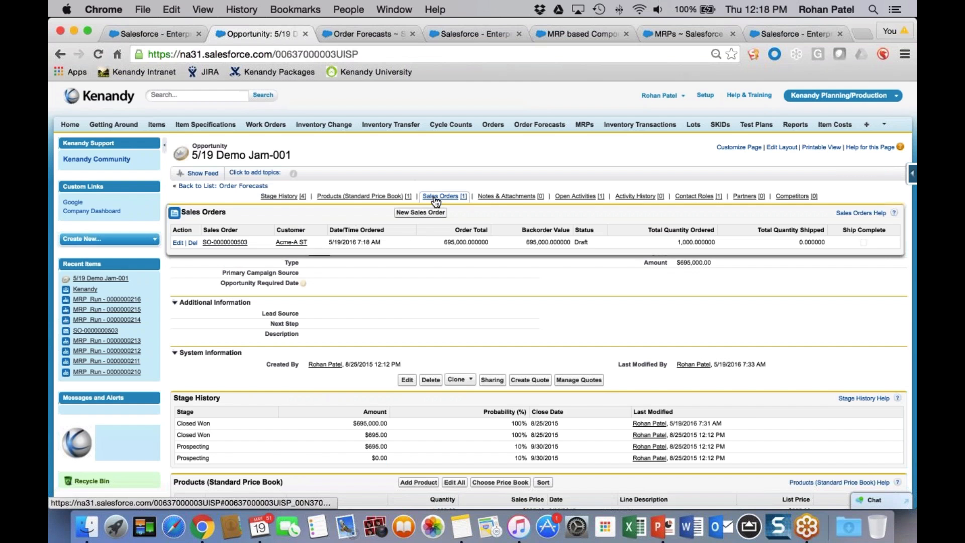
click(244, 242)
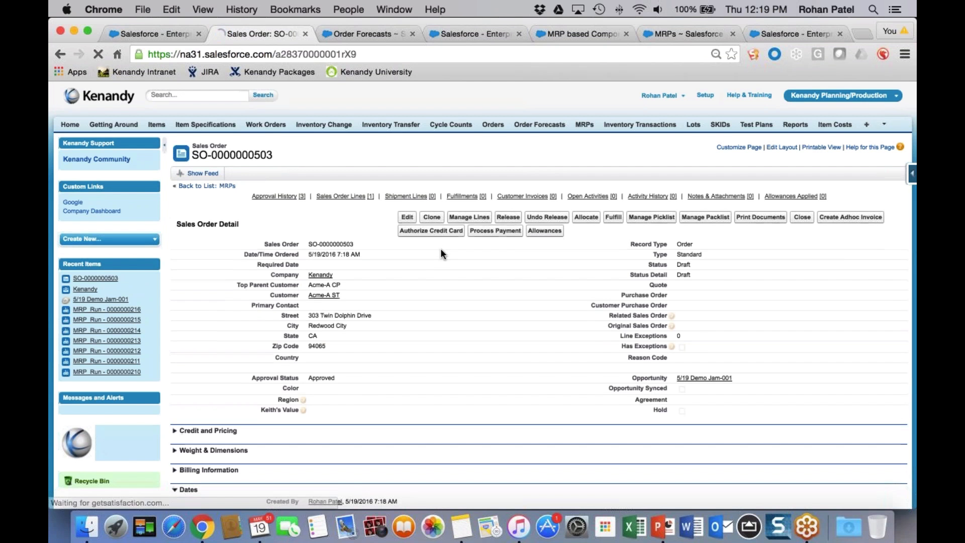
scroll(440, 249, down, 3)
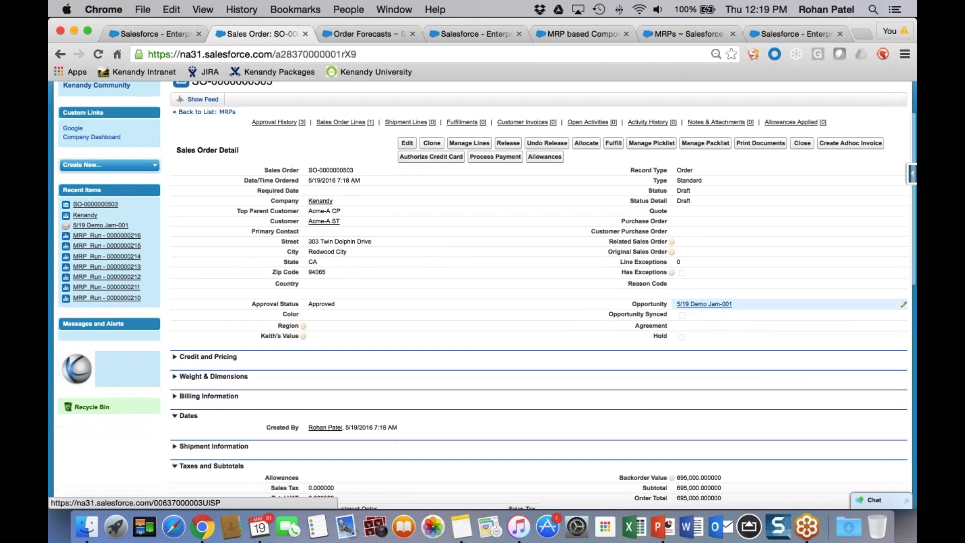
mouse_move(703, 305)
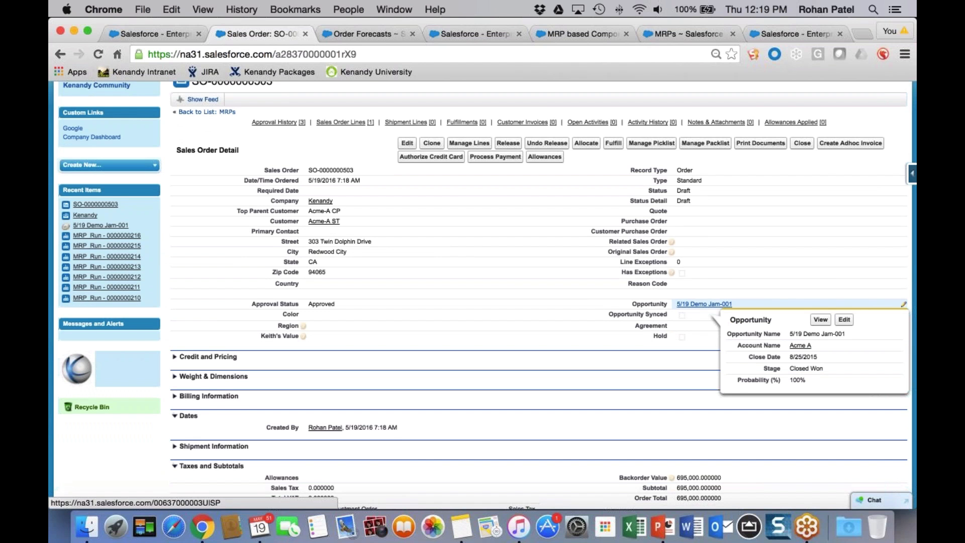
Step: View the Kenandy Order Forecasts list and generate an MRP plan for Kenandy with the existing settings
click(382, 35)
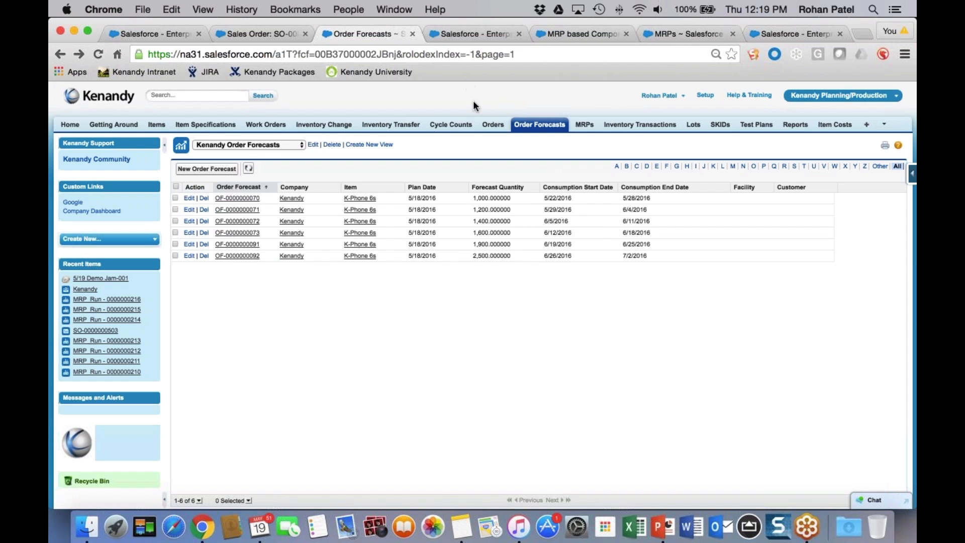
click(466, 35)
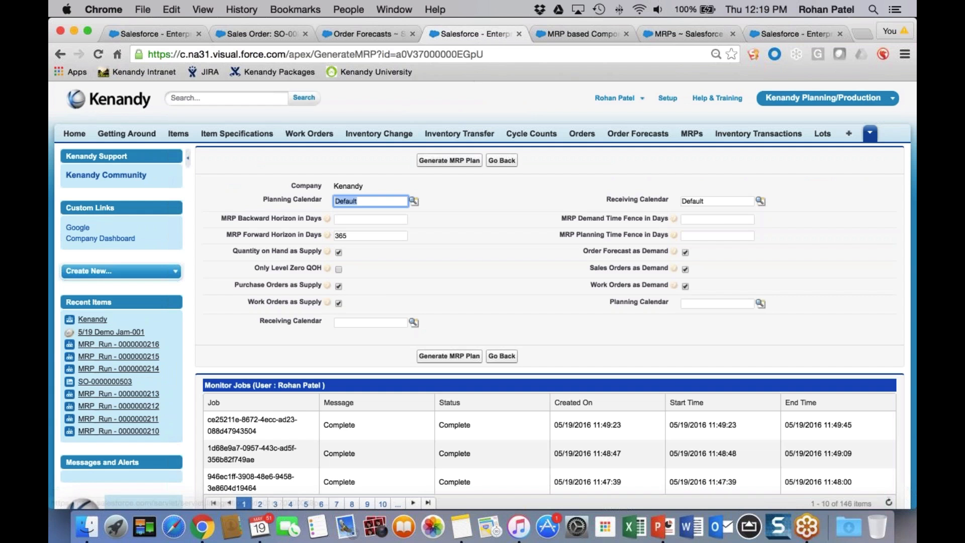
click(449, 160)
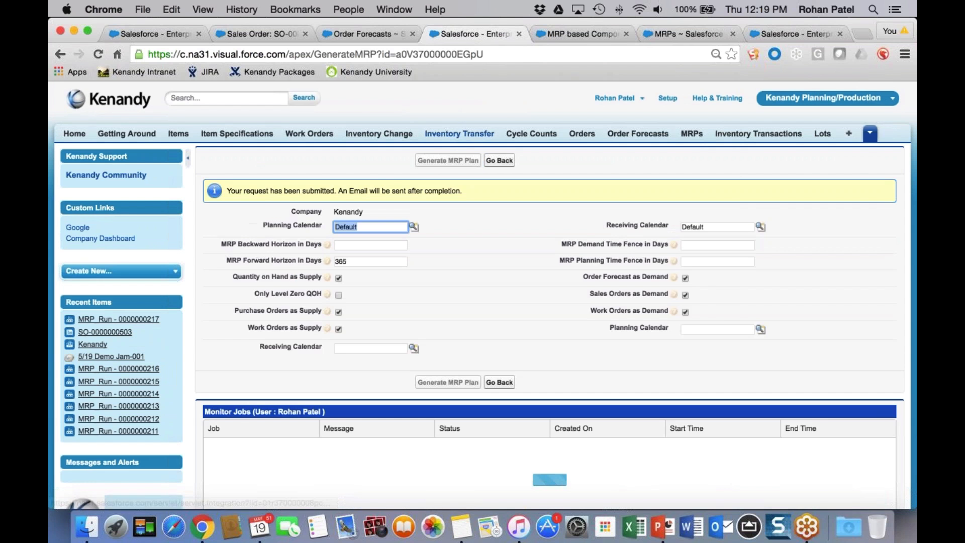
Step: Reload the MRP based Component Shortage Report and examine its shortage chart and the planned records for each item
click(588, 38)
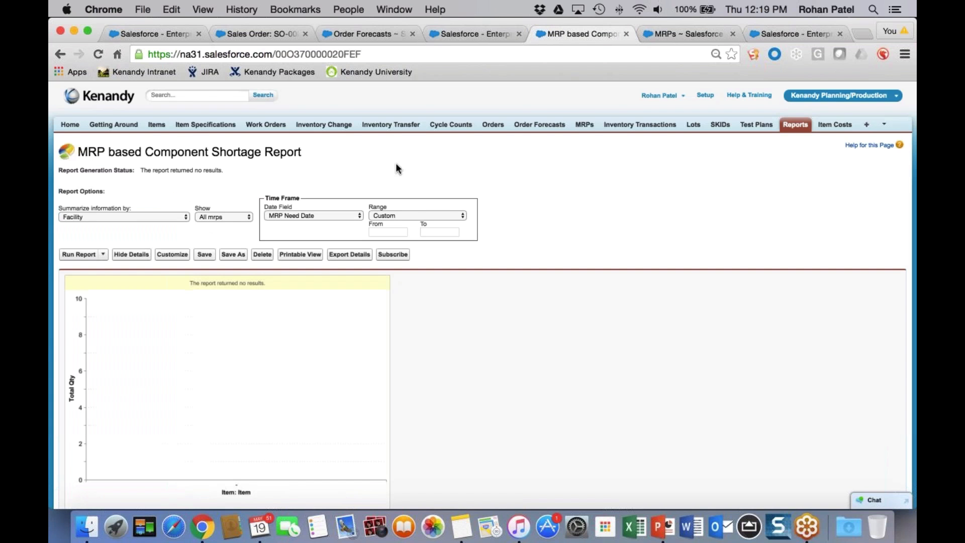
scroll(497, 183, down, 2)
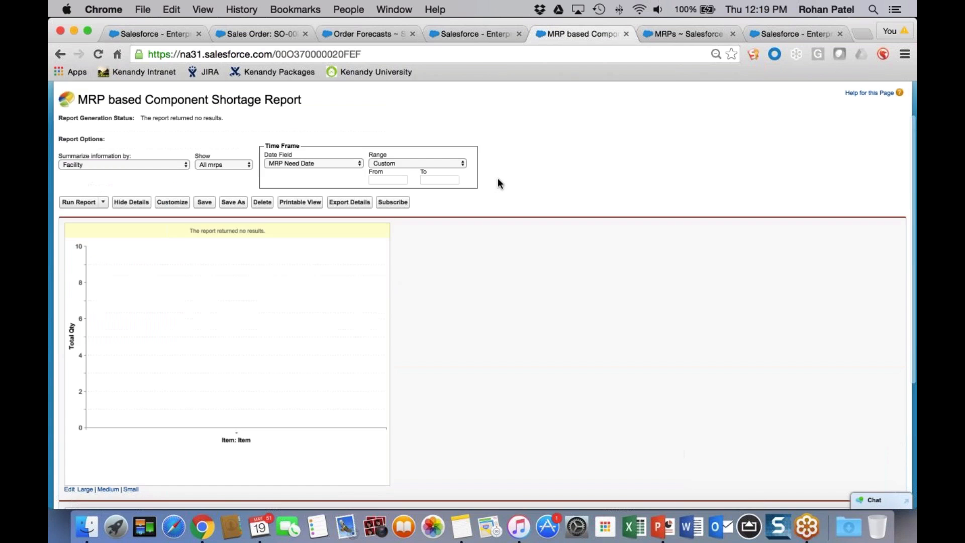
scroll(498, 183, up, 2)
click(460, 54)
key(Return)
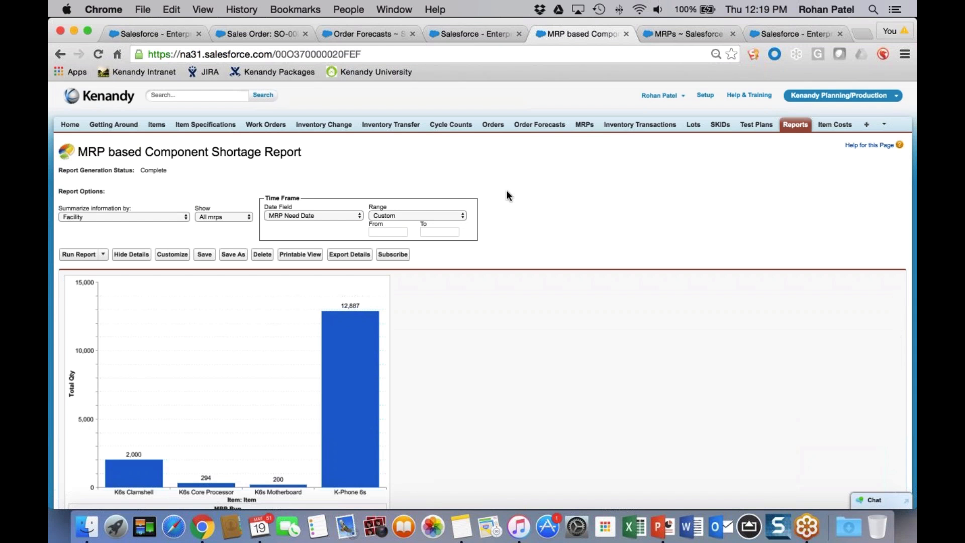
scroll(505, 190, down, 6)
scroll(507, 195, down, 3)
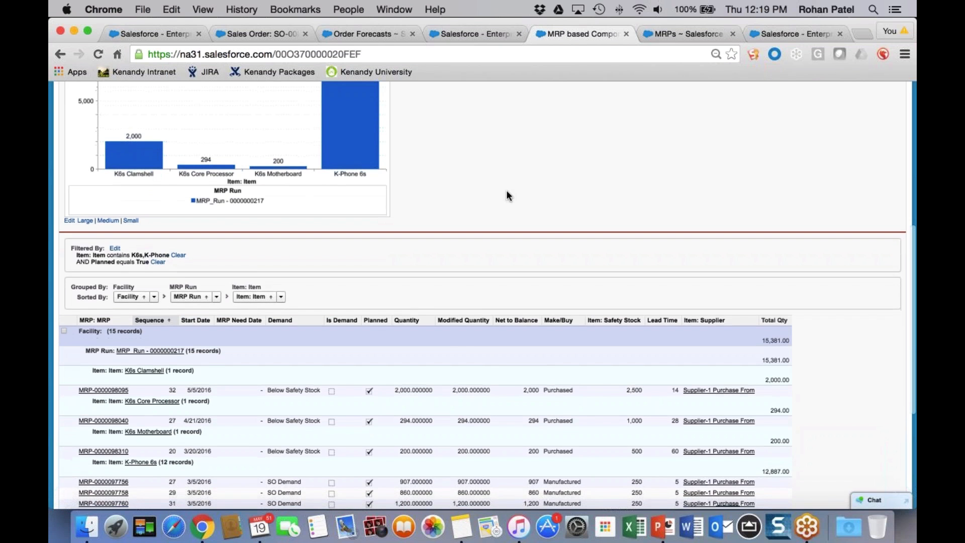
scroll(506, 195, down, 4)
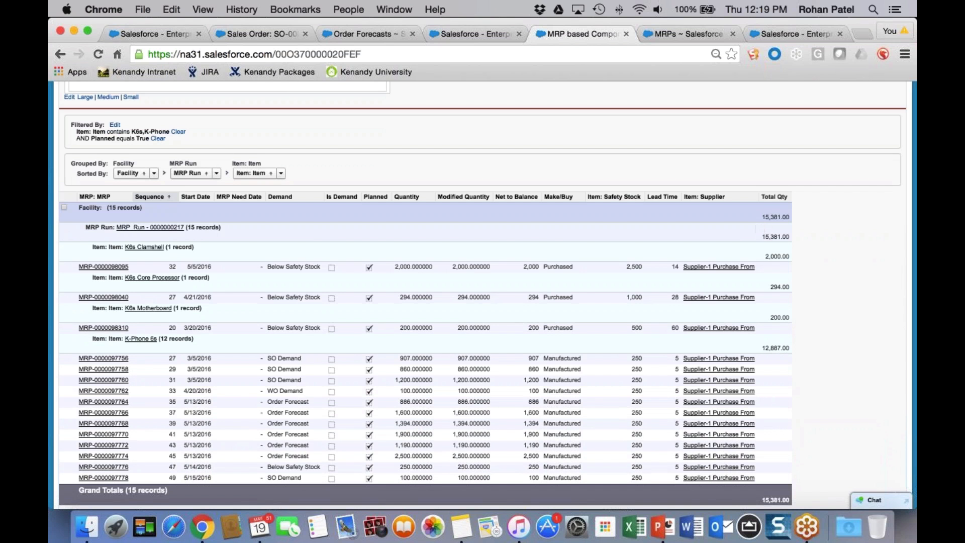
scroll(756, 223, up, 3)
scroll(615, 171, up, 5)
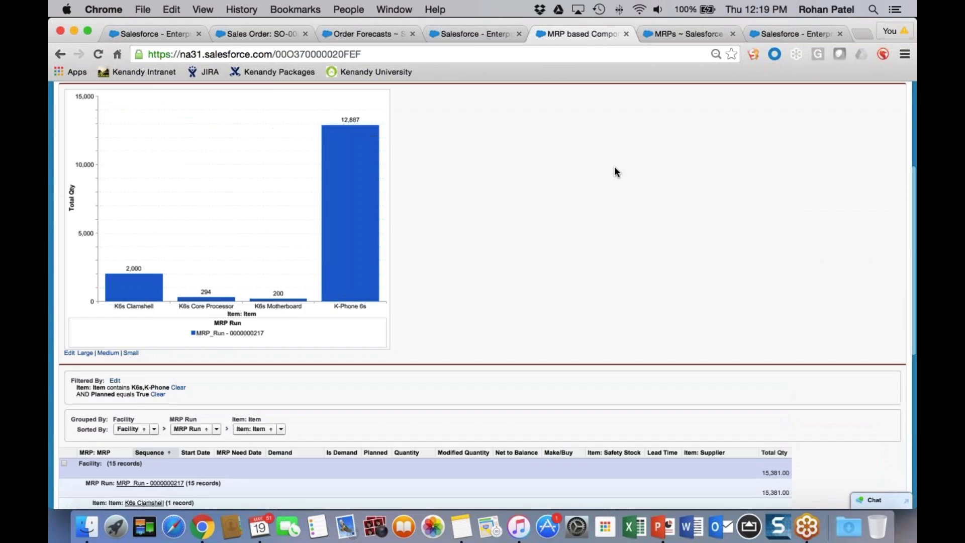
Step: List the Kenandy Planned Purchase Orders, preview the planned purchase release for all of them, and cancel the release
click(683, 38)
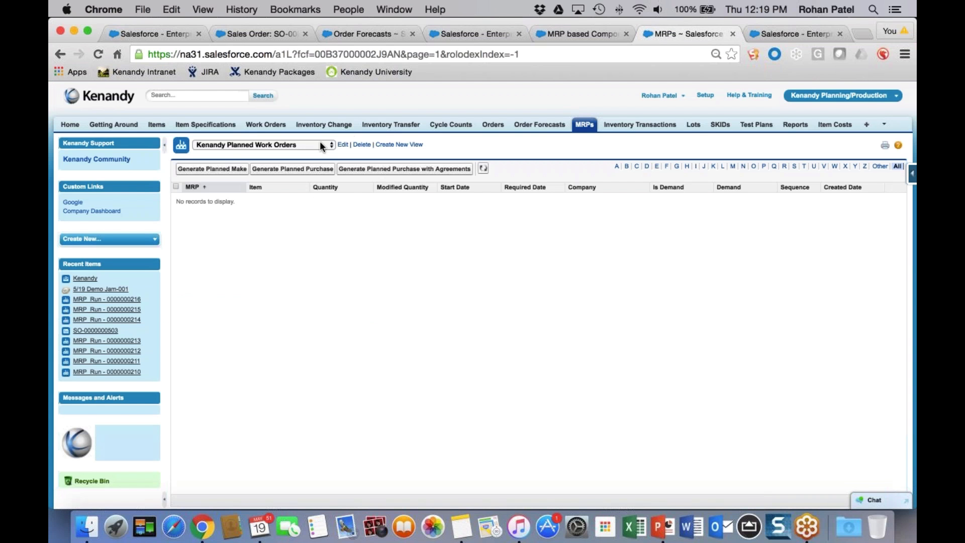
click(319, 145)
click(324, 136)
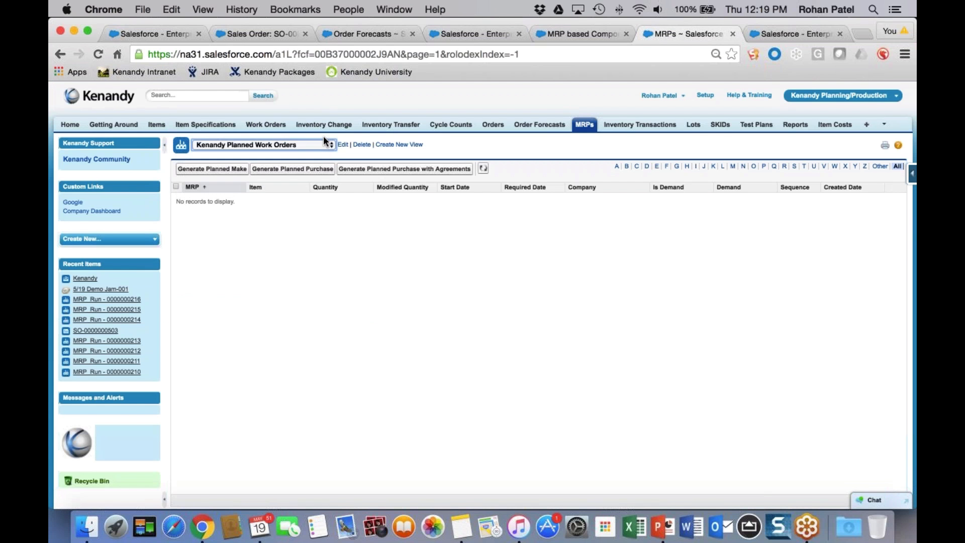
click(176, 187)
click(269, 170)
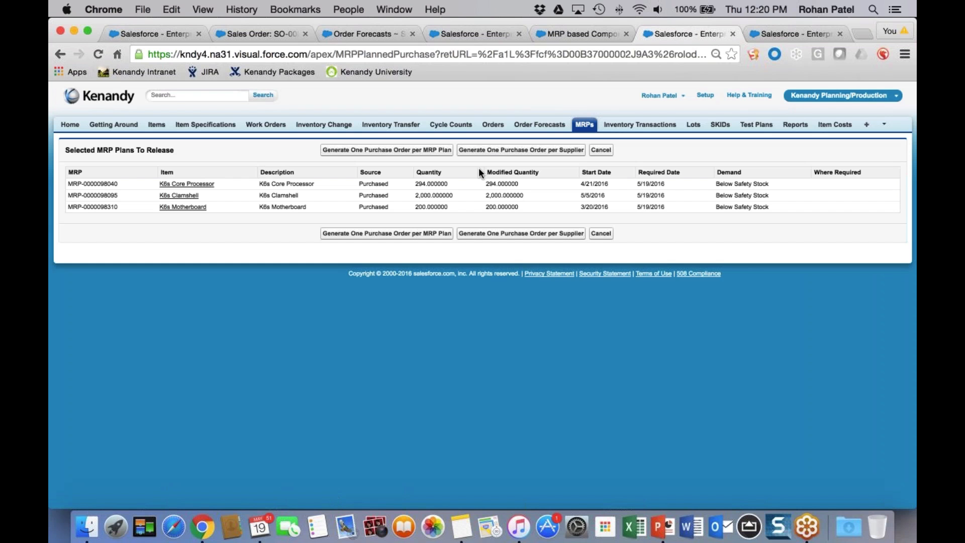
click(601, 149)
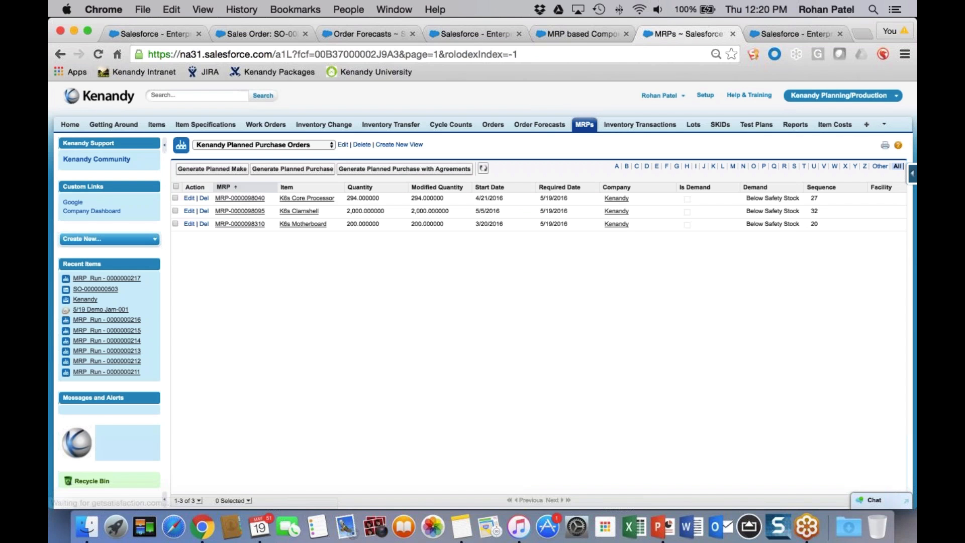
Step: List the Kenandy Planned Work Orders and preview the planned make release for all of them
click(321, 146)
click(321, 148)
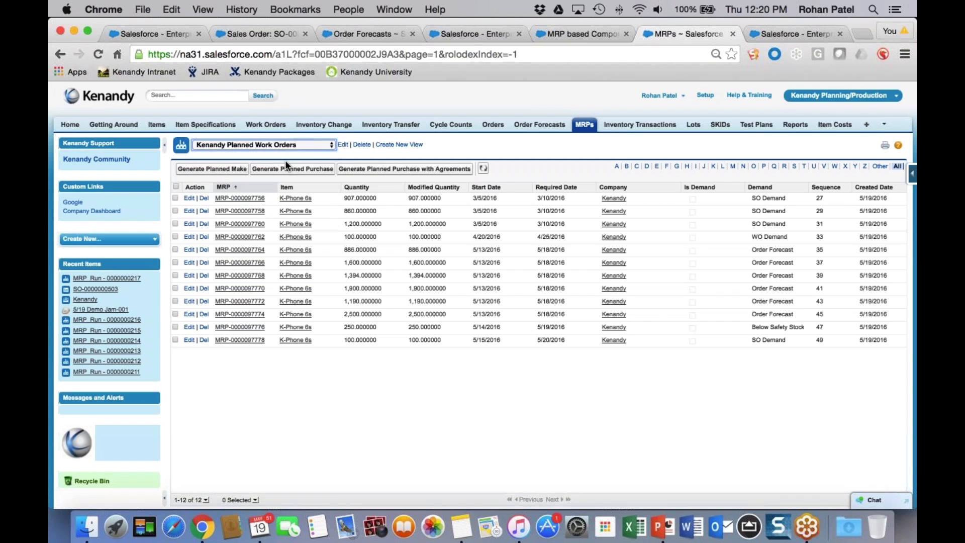
click(176, 187)
click(208, 170)
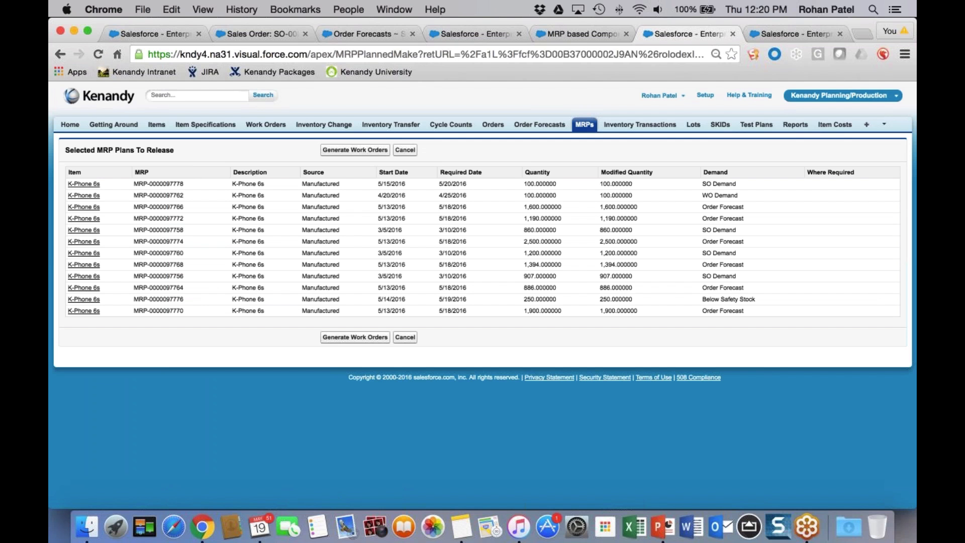
Step: Reload the MRP generation form and generate a plan without Purchase Orders as Supply and without Order Forecast as Demand
click(459, 33)
click(515, 55)
key(Return)
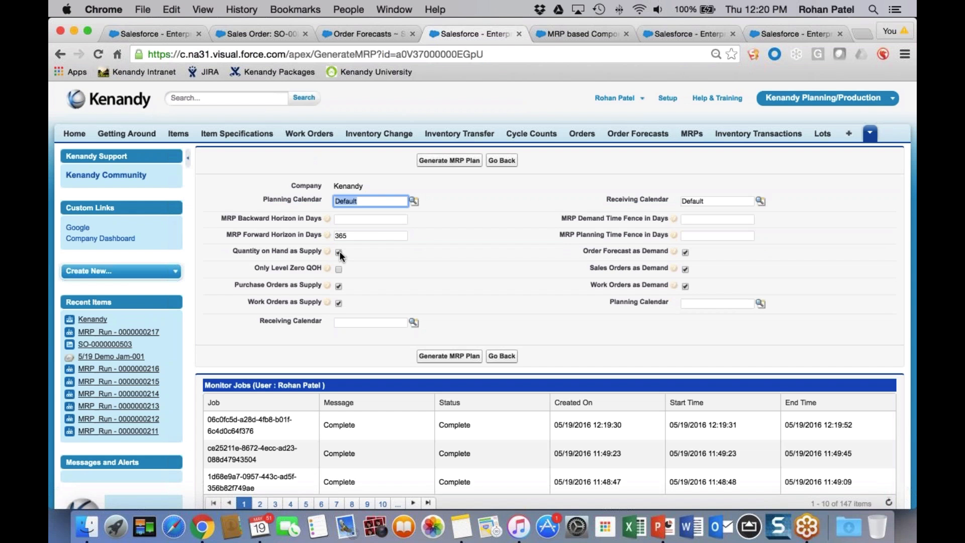
click(339, 286)
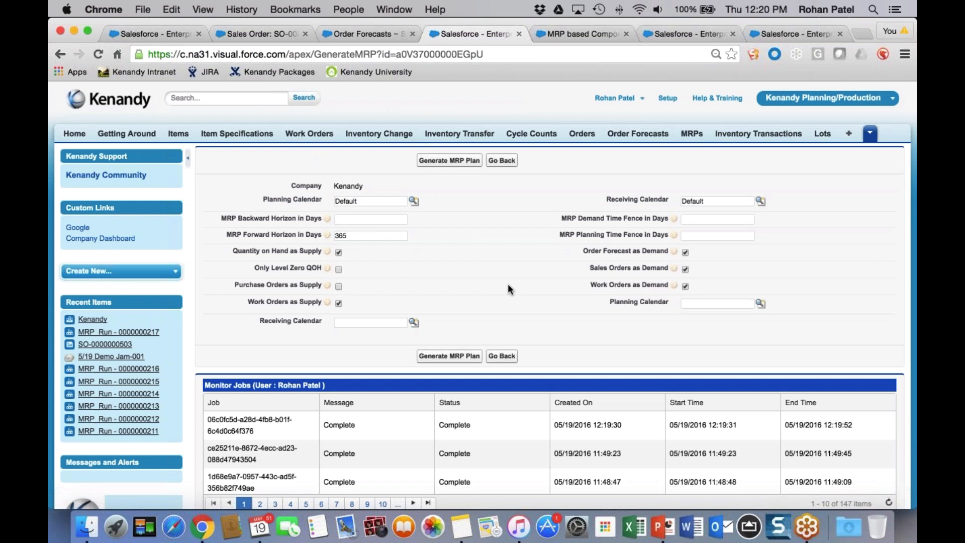
click(682, 252)
click(454, 161)
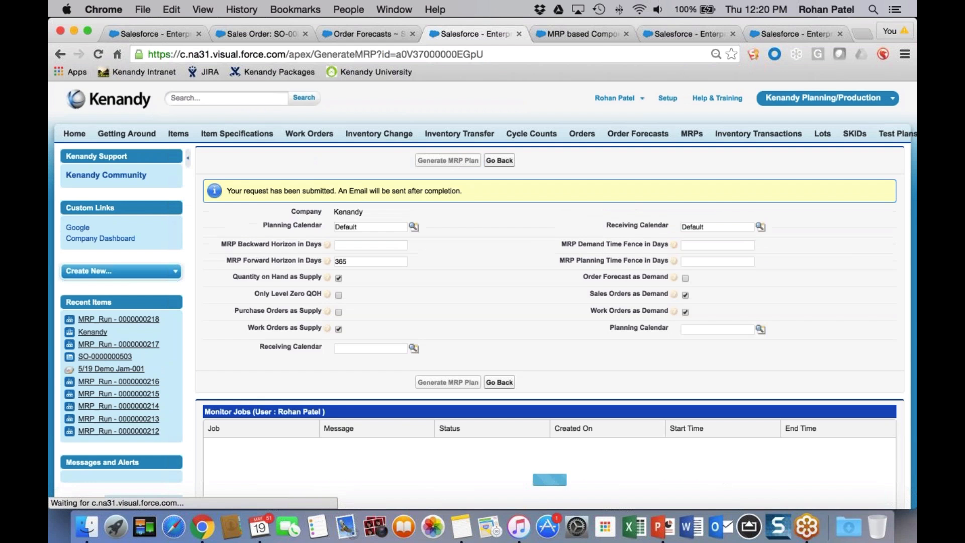
Step: Reload the MRP based Component Shortage Report and compare the item quantities of the two MRP runs
click(597, 34)
click(554, 52)
key(Return)
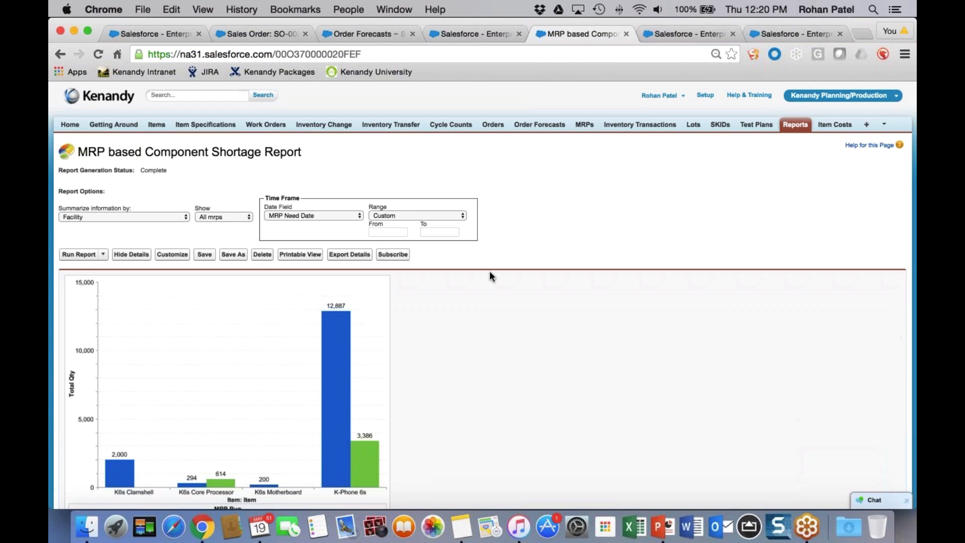
scroll(490, 275, down, 5)
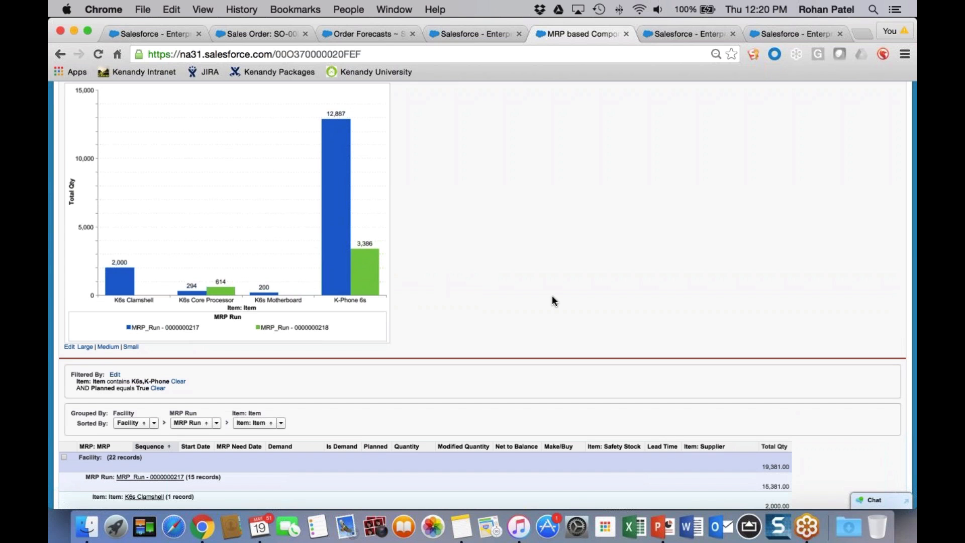
scroll(632, 290, up, 5)
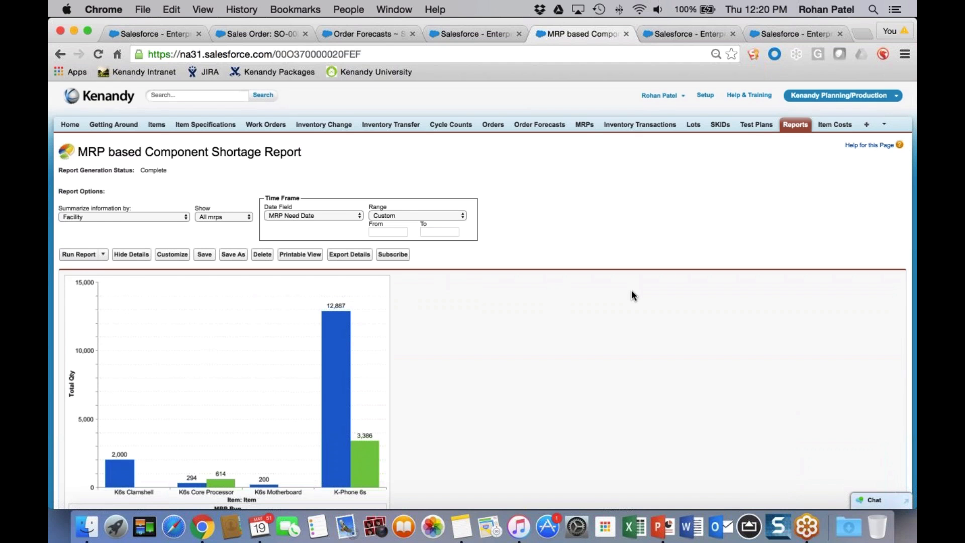
Step: Reload the MRP generation form, set the MRP Demand Time Fence to 14 days, and generate the plan
click(488, 37)
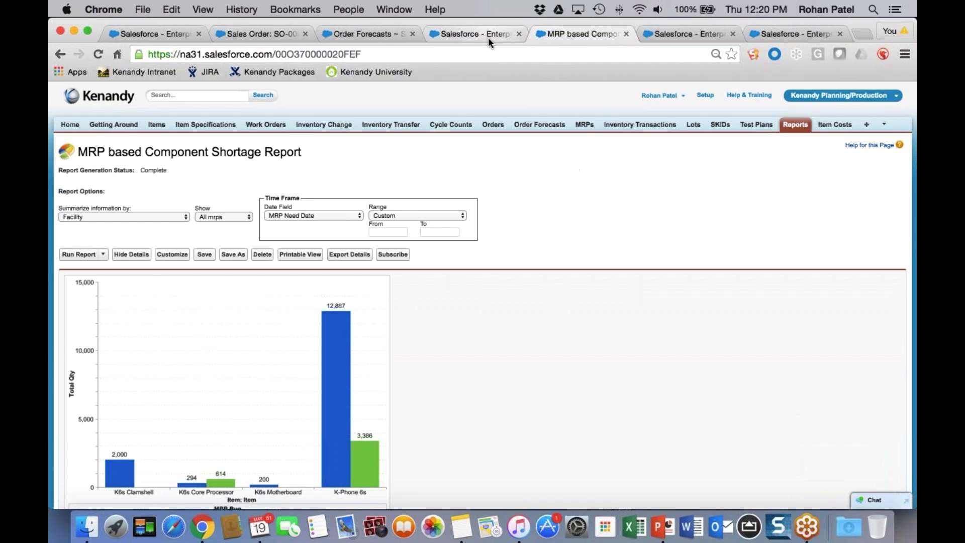
click(488, 55)
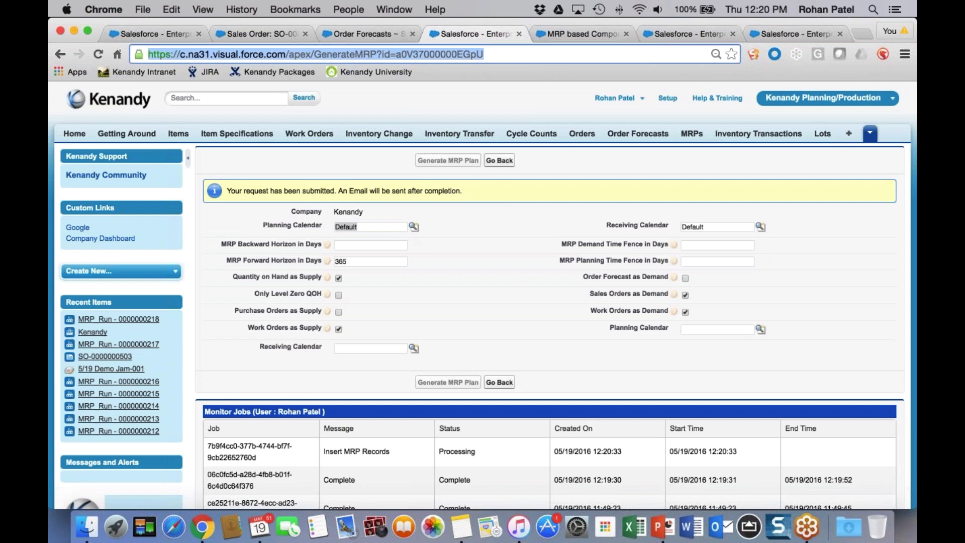
key(Return)
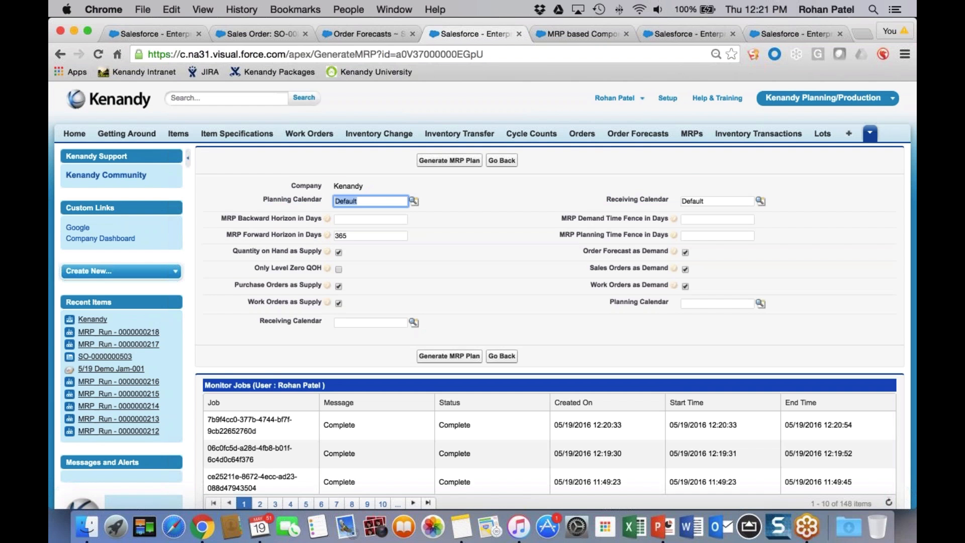
click(702, 222)
text(14)
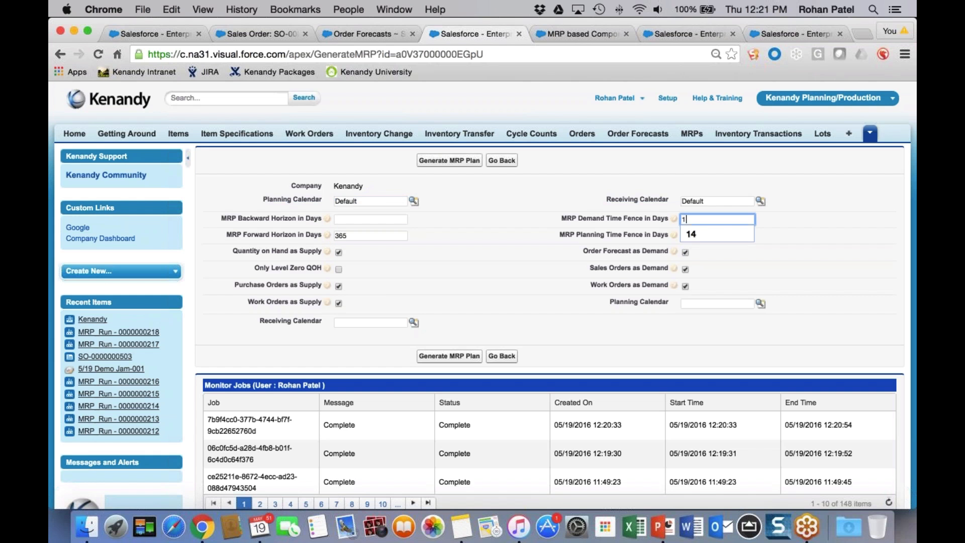
mouse_move(675, 220)
click(469, 164)
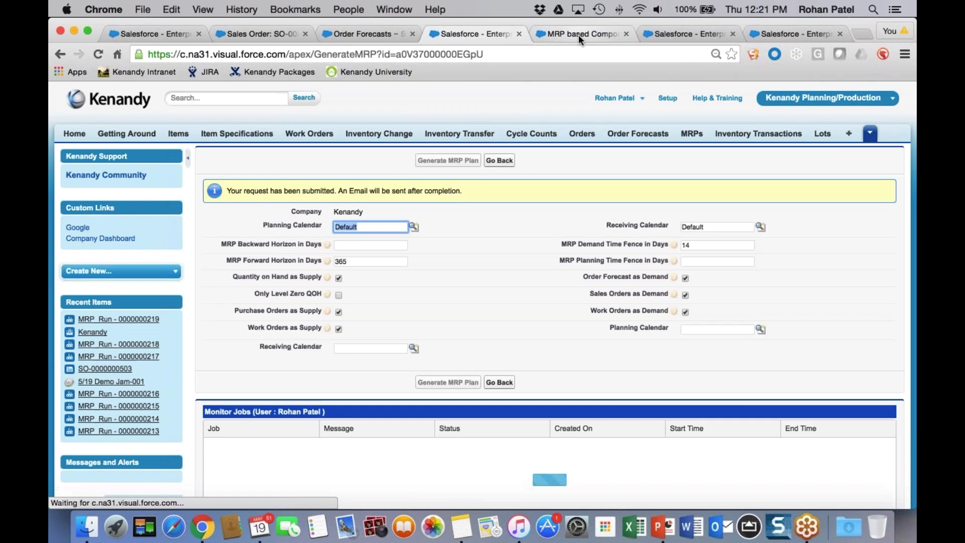
Step: Reload the MRP based Component Shortage Report and compare the item quantities across the three MRP runs
click(578, 34)
click(532, 54)
key(Return)
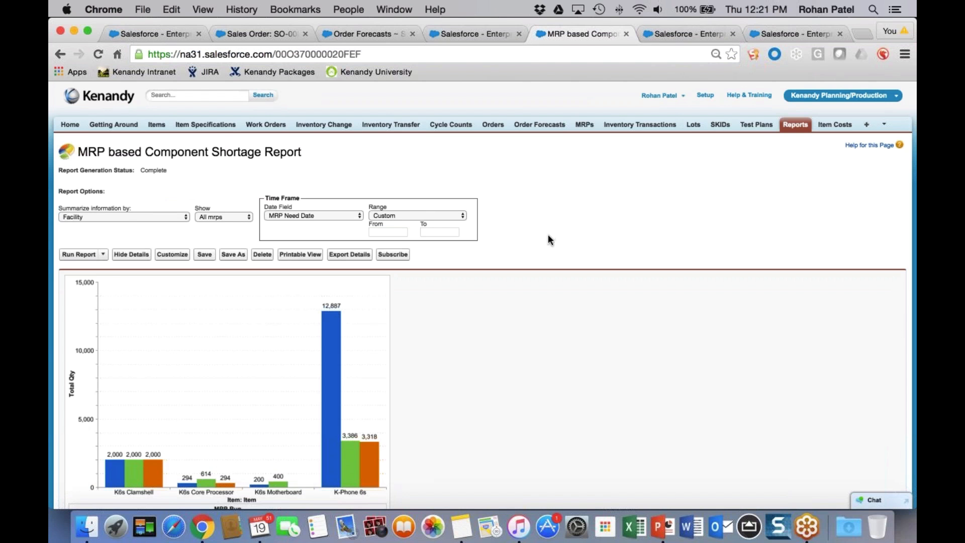
scroll(548, 234, down, 3)
mouse_move(378, 371)
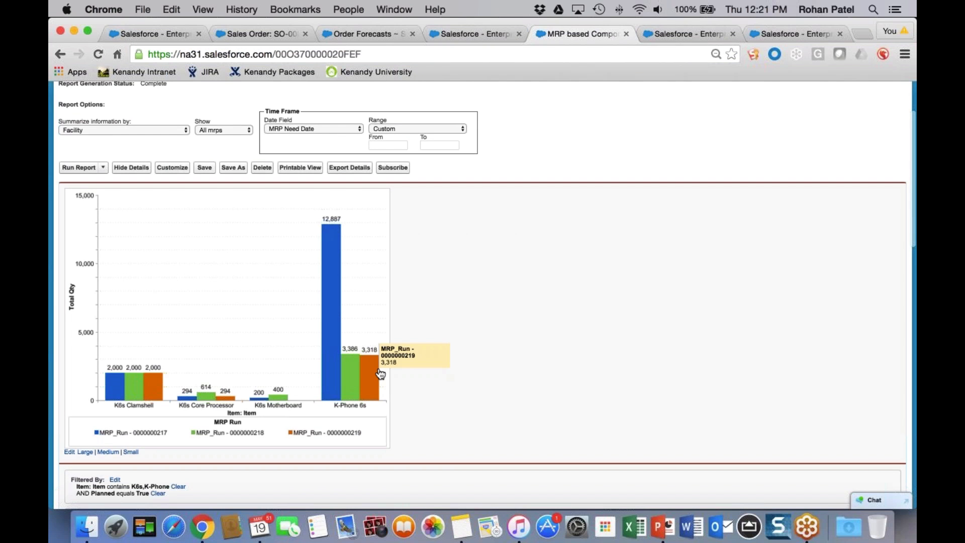
scroll(526, 251, up, 3)
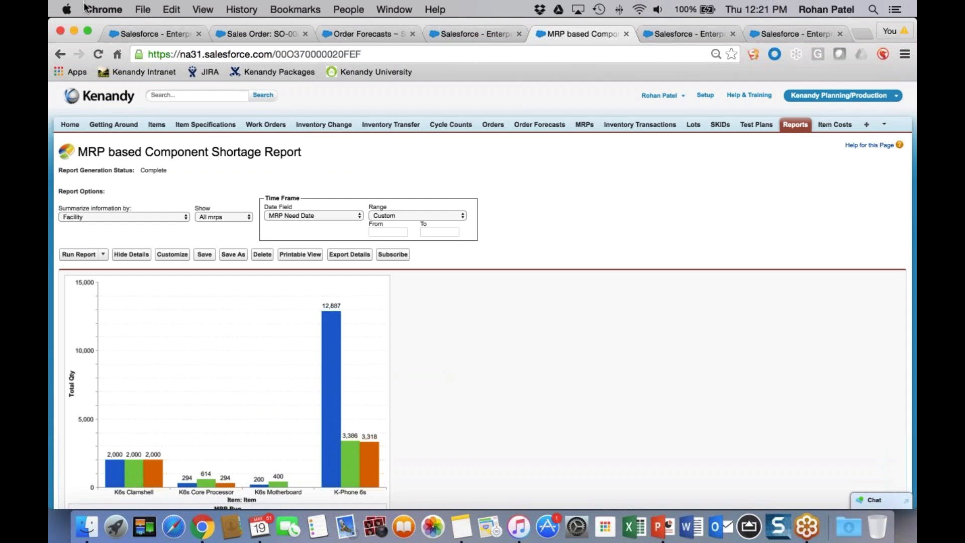
click(148, 30)
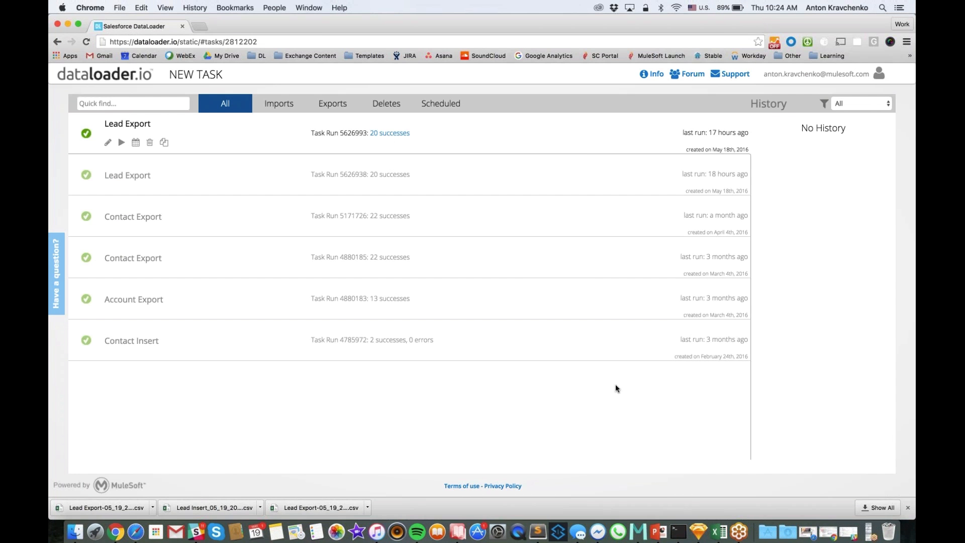
Step: Create a new dataloader.io export task for the Lead object with the default production connection and continue to field selection
click(736, 537)
click(204, 77)
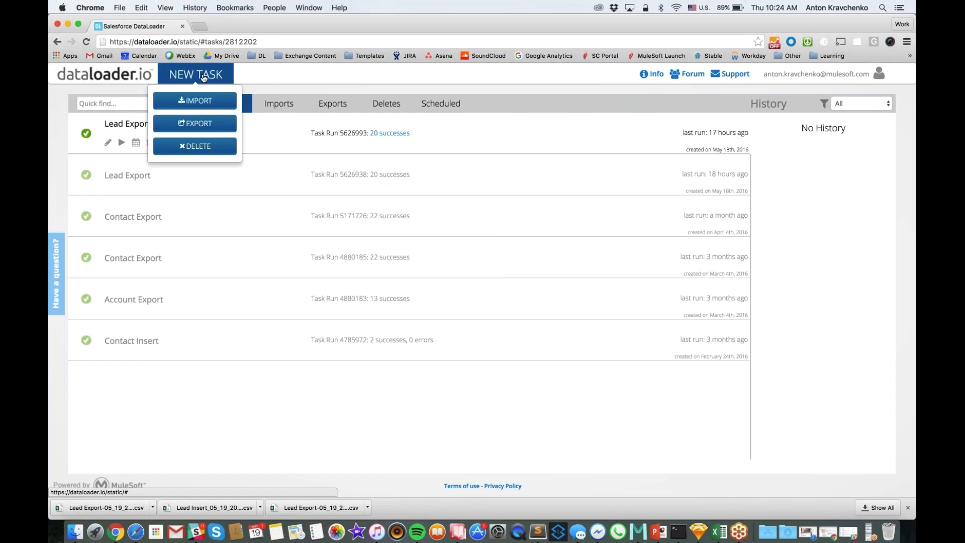
click(195, 124)
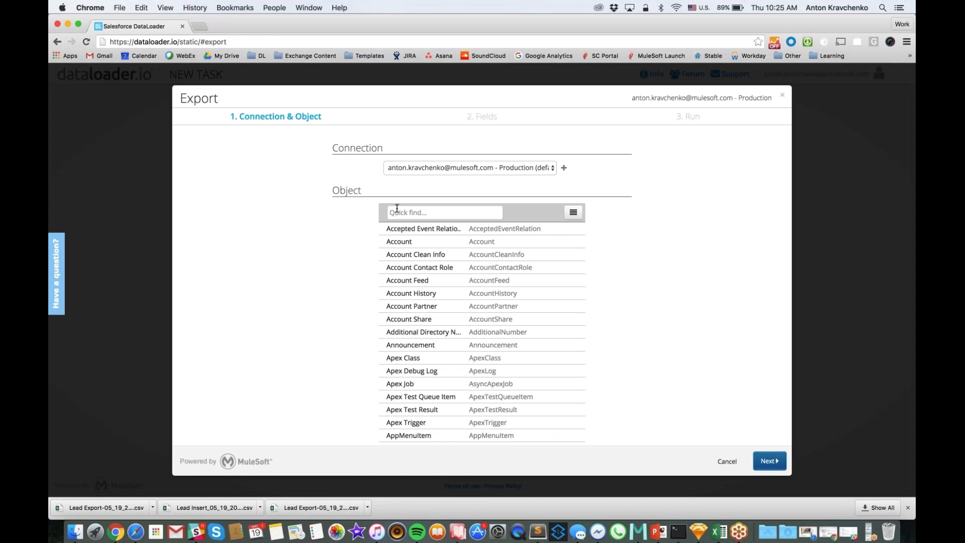
click(397, 209)
text(lead)
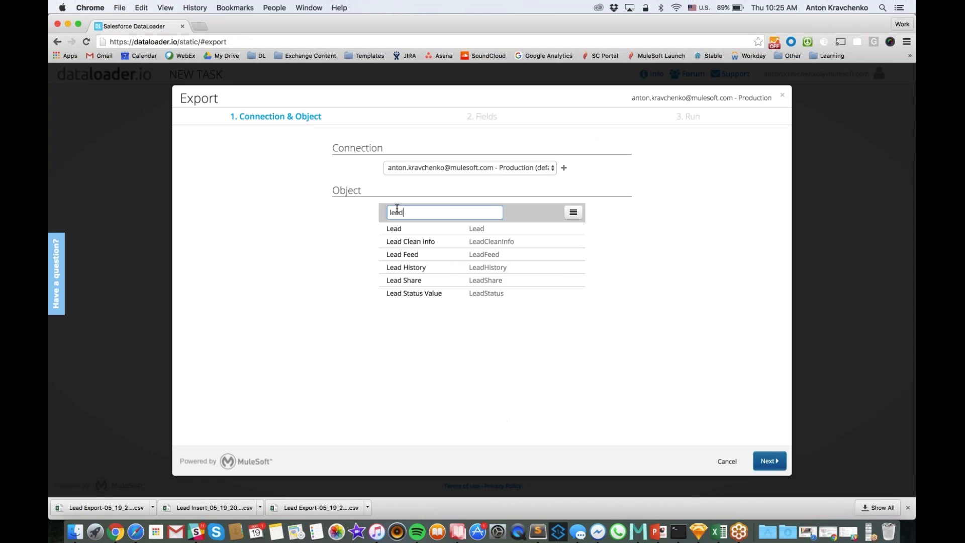
click(451, 228)
click(772, 461)
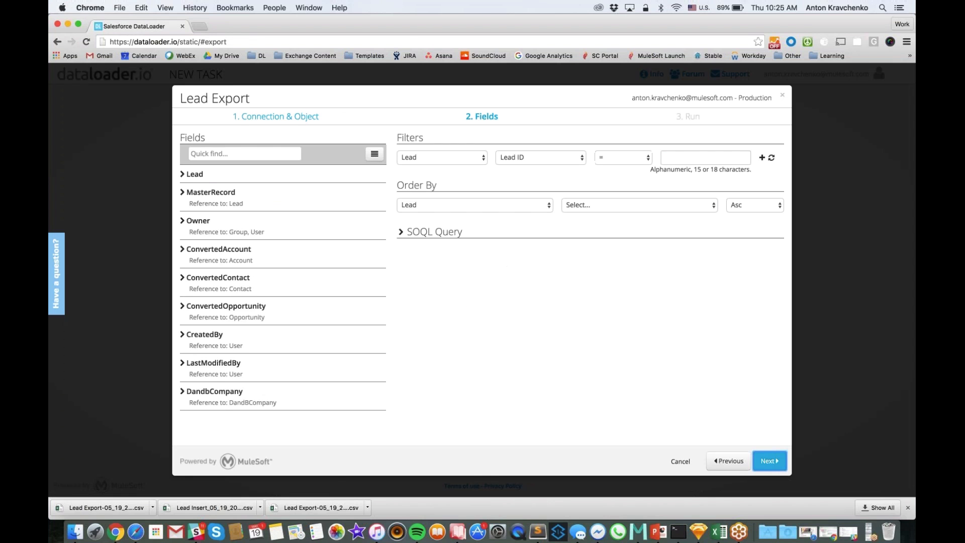
Step: Include the Lead fields Company, First Name, Last Name and Title in the export
click(774, 464)
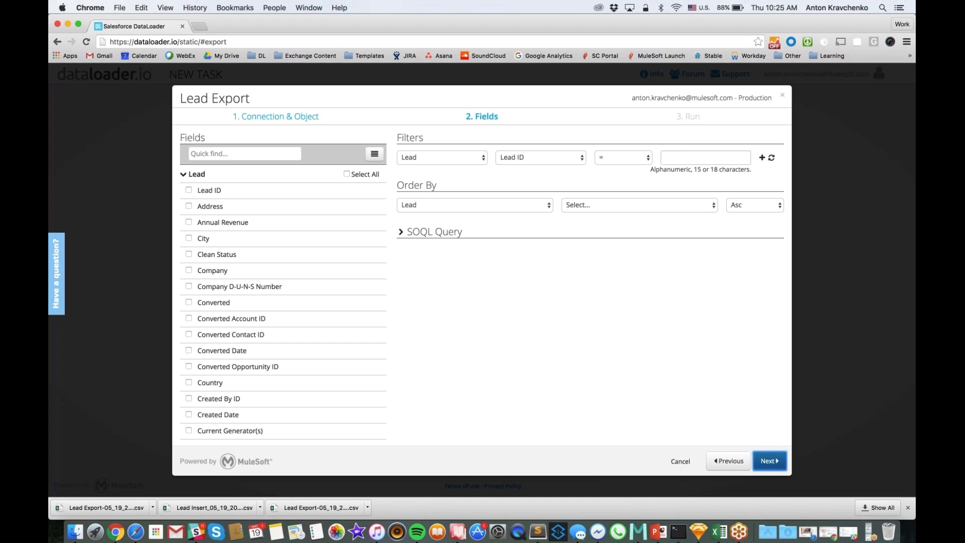
click(189, 272)
scroll(226, 329, down, 5)
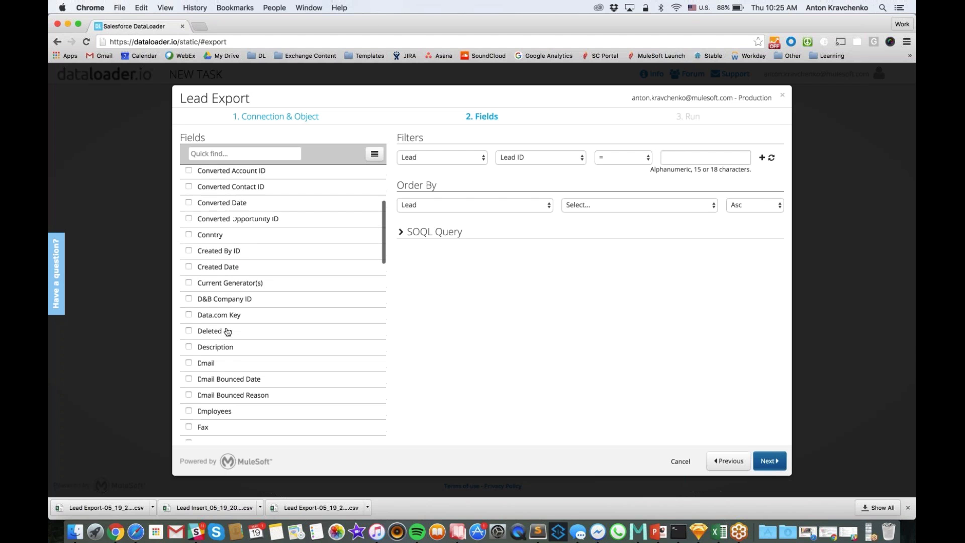
scroll(227, 331, down, 2)
click(189, 298)
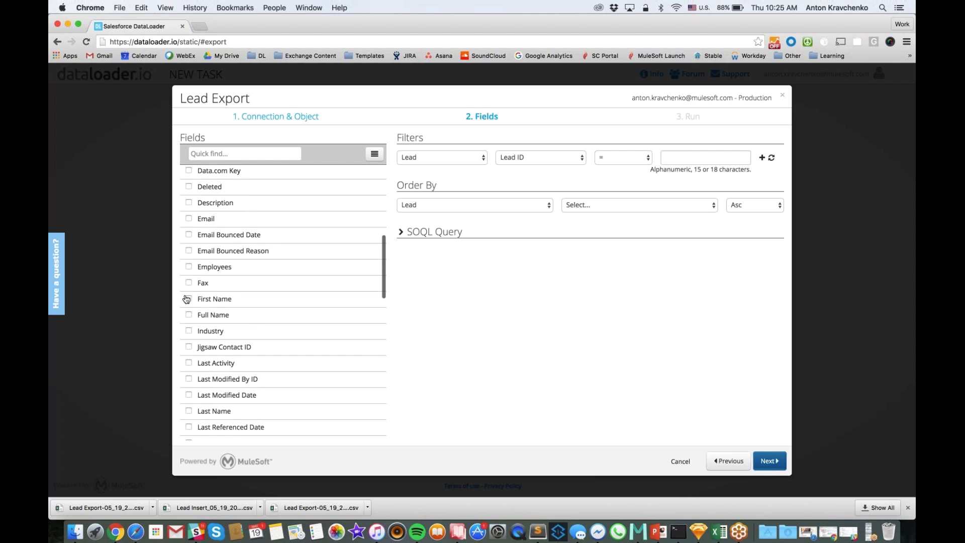
scroll(225, 412, down, 1)
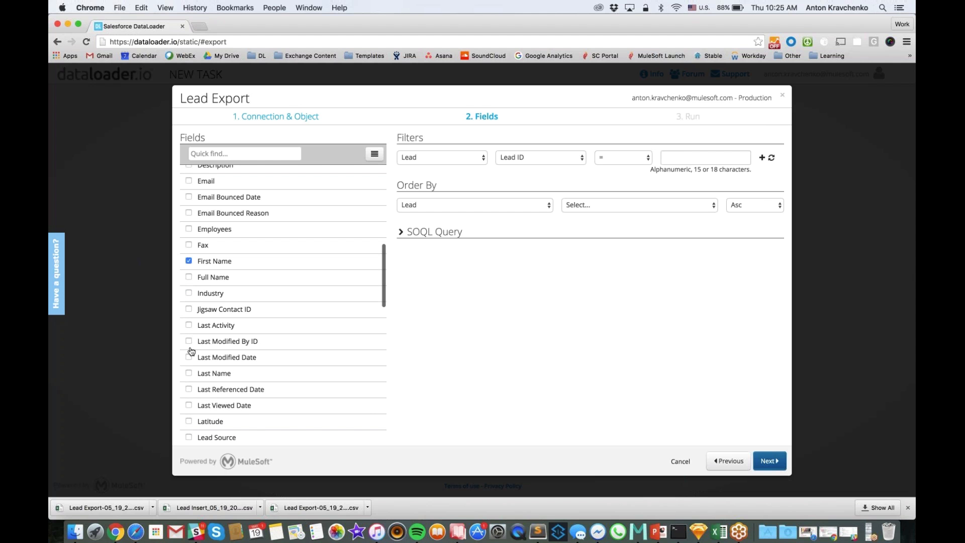
click(189, 374)
scroll(190, 378, down, 5)
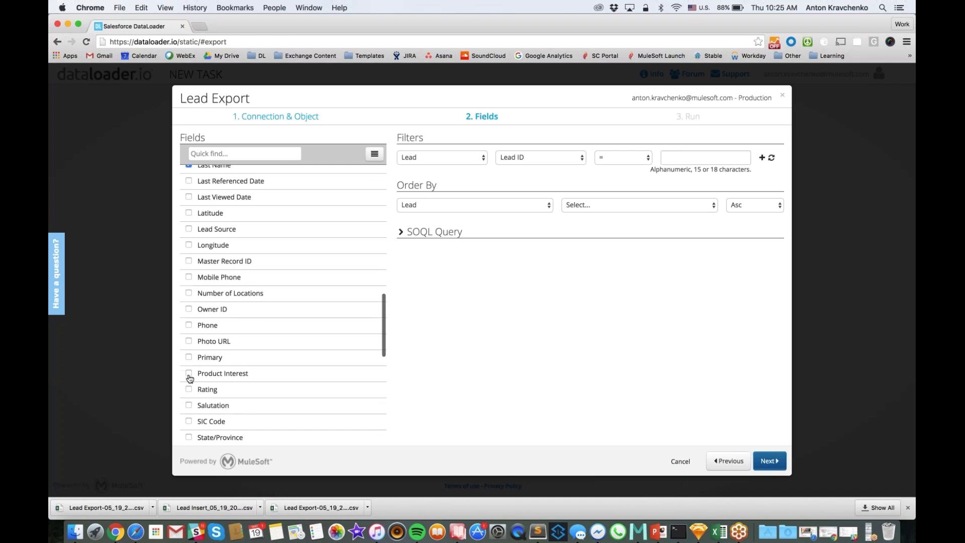
scroll(189, 375, down, 4)
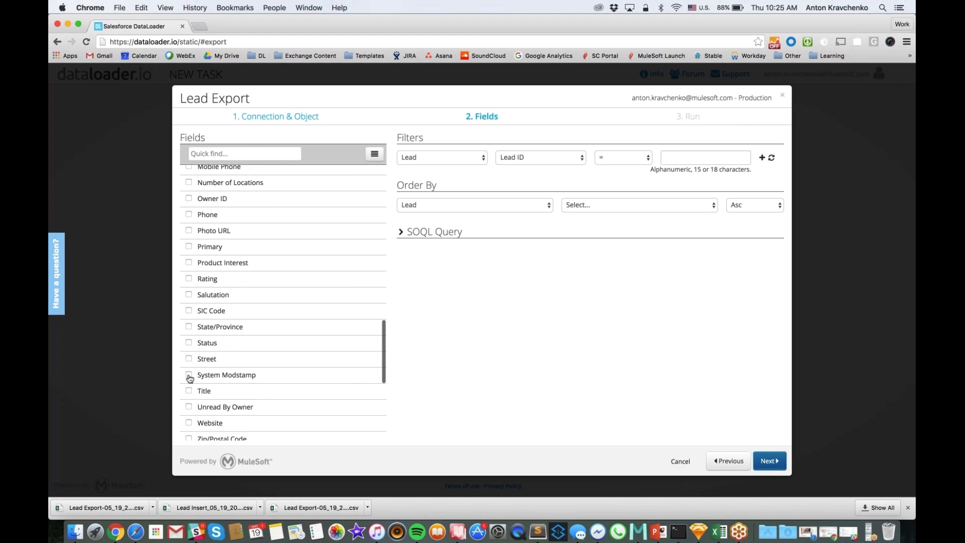
click(189, 350)
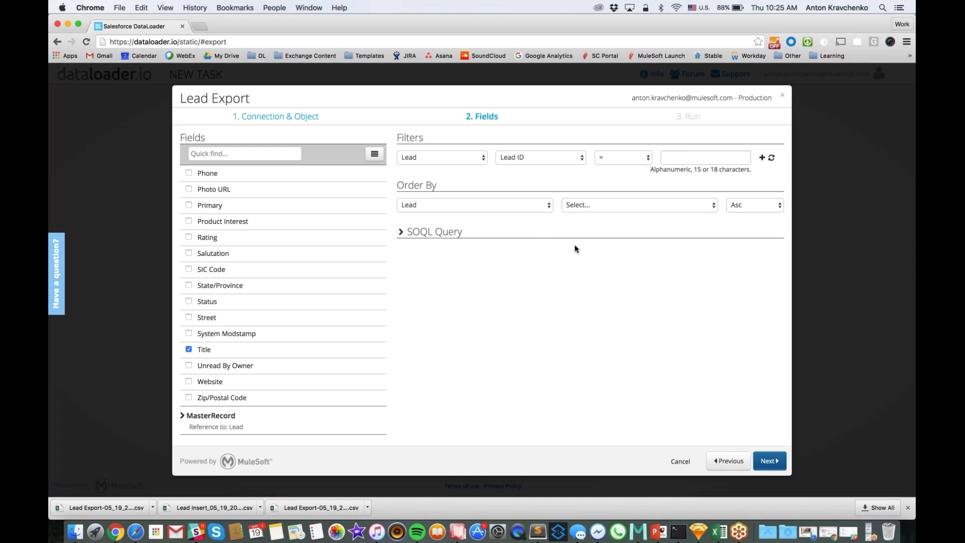
Step: Show the export's SOQL query and add the Email field to the selected Lead fields
click(537, 233)
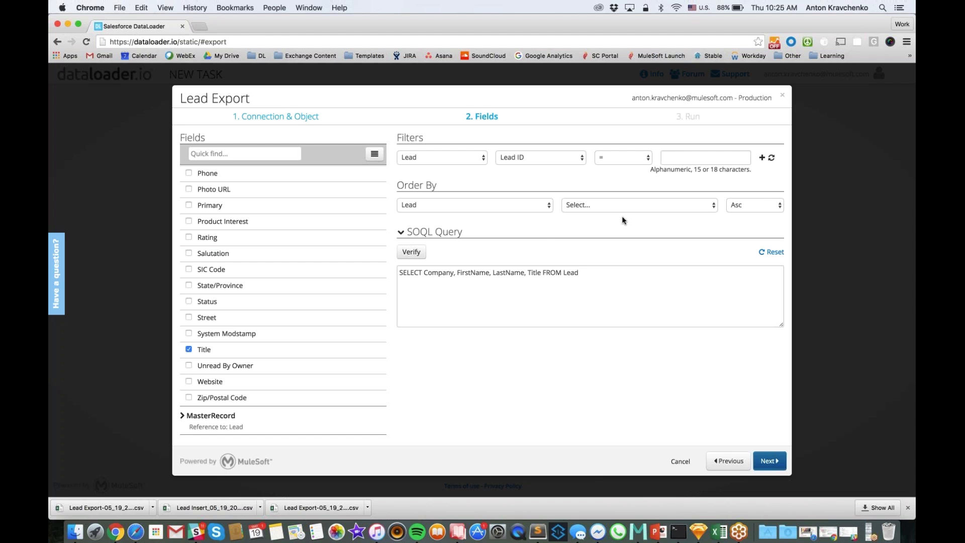
scroll(335, 284, up, 3)
scroll(335, 284, up, 7)
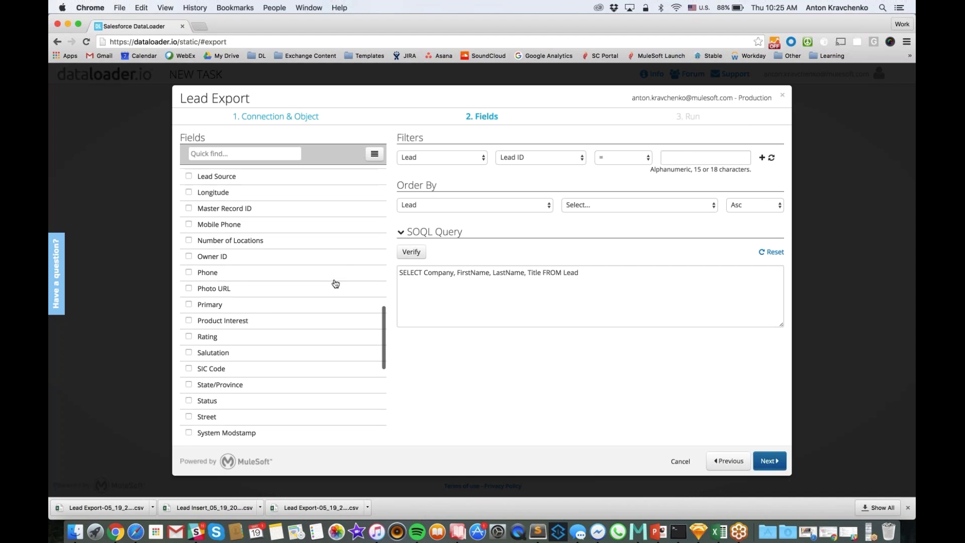
scroll(335, 284, up, 3)
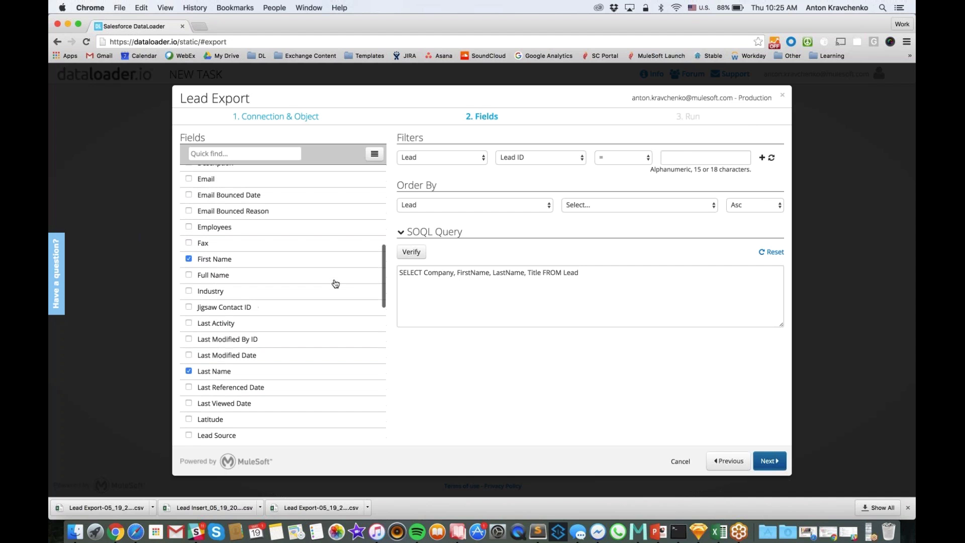
click(196, 240)
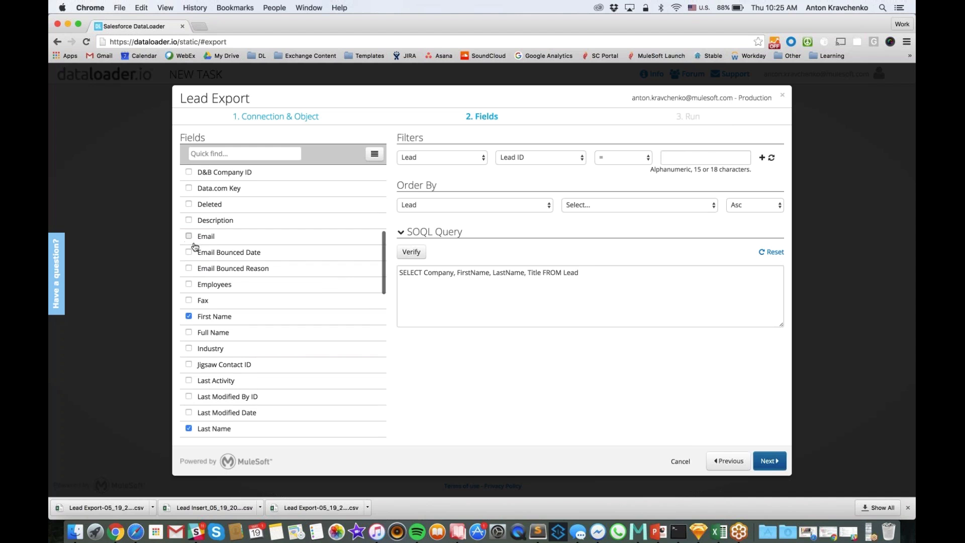
Step: Save and run the Lead export without a schedule and download its results as a CSV file
click(772, 460)
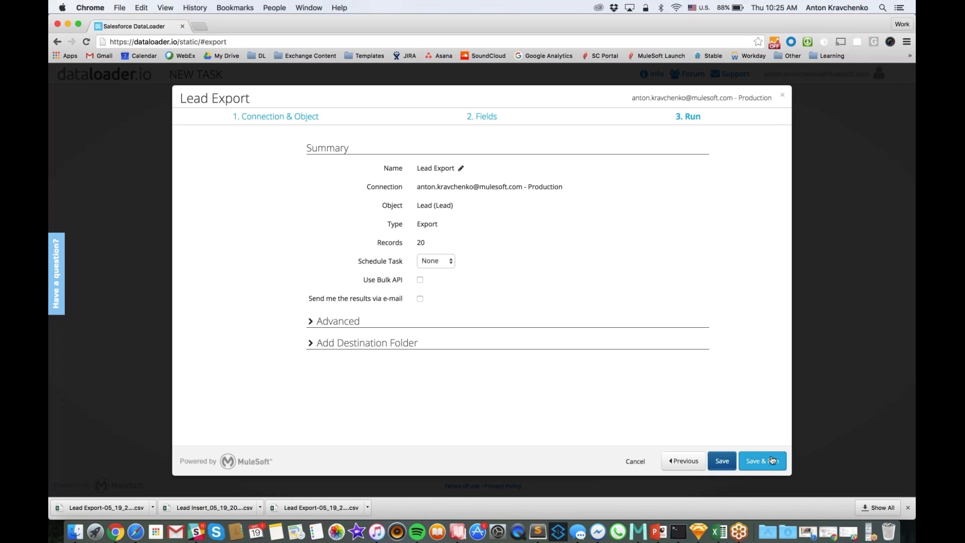
click(772, 459)
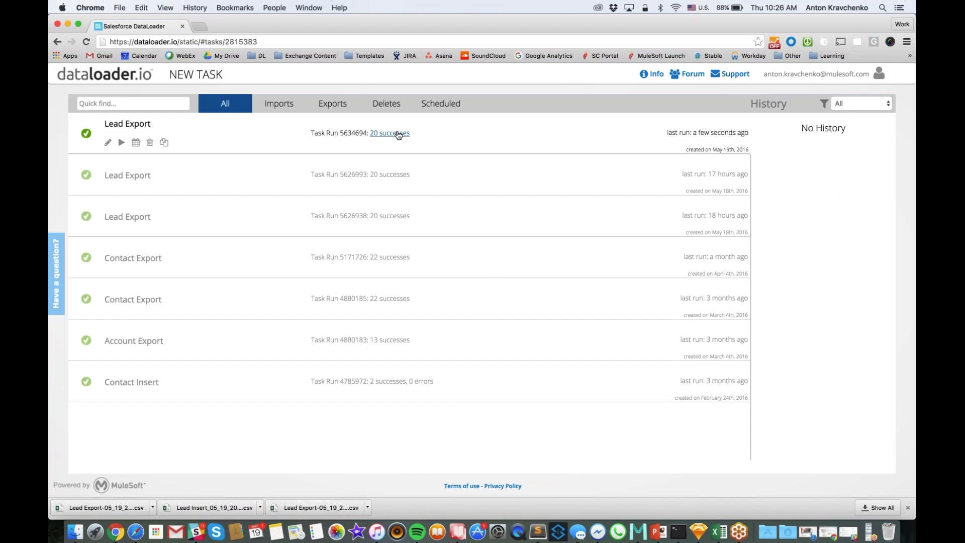
click(398, 134)
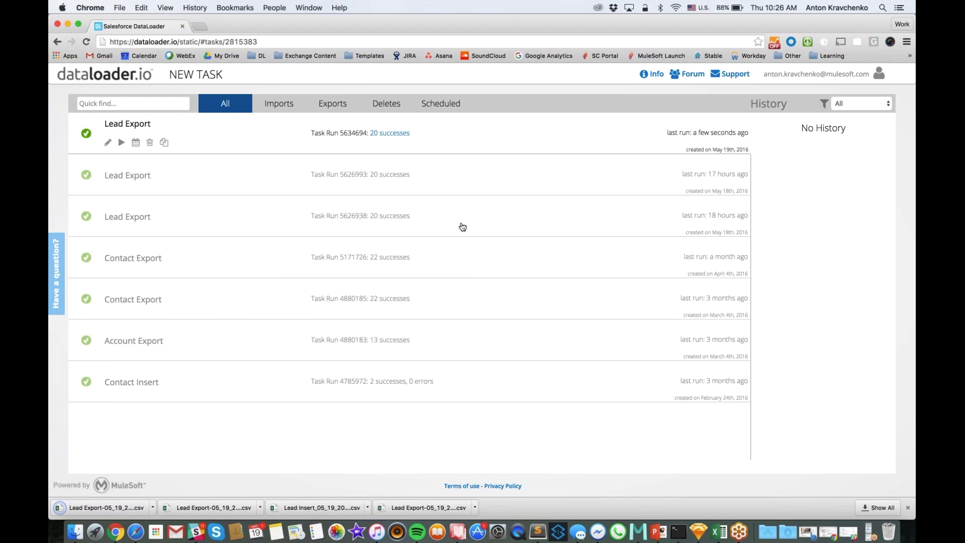
Step: Switch to Finder and preview the downloaded Lead Export-05_19_2016-17_25_59.csv in the Downloads folder, closing the preview when done
key(super+Tab)
key(super+Tab)
key(super+Tab)
key(super+Tab)
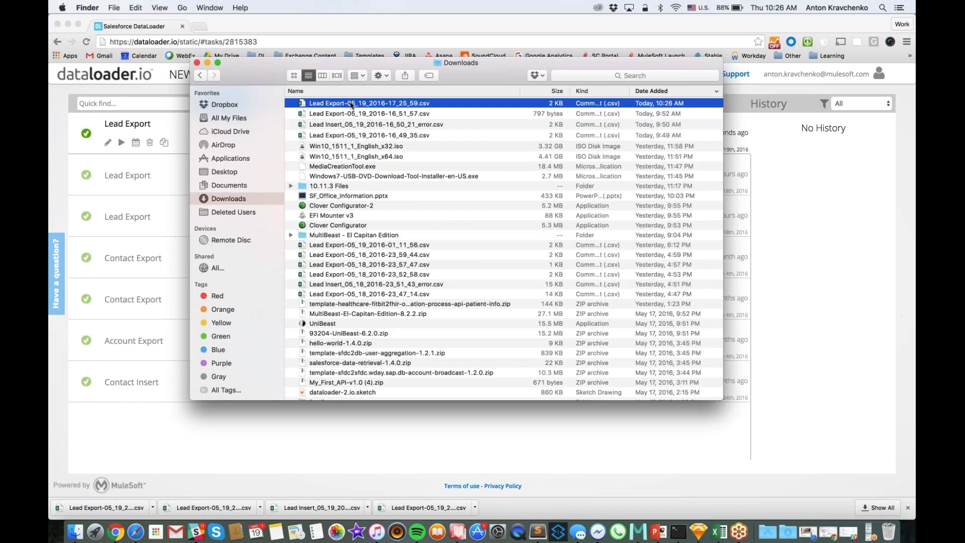
key(space)
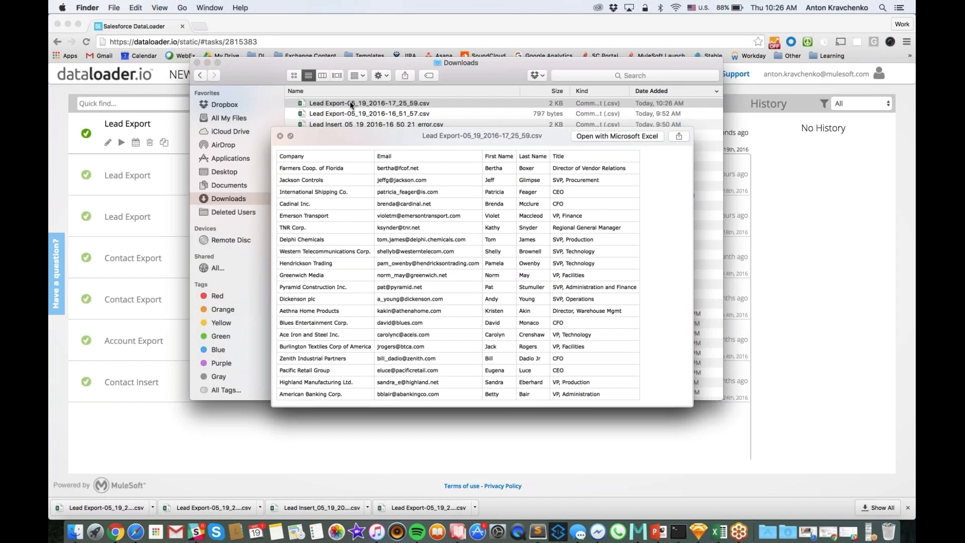
key(space)
Step: Return to dataloader.io and create an import task that inserts Leads through the second production connection, continuing to file selection
click(161, 101)
click(195, 74)
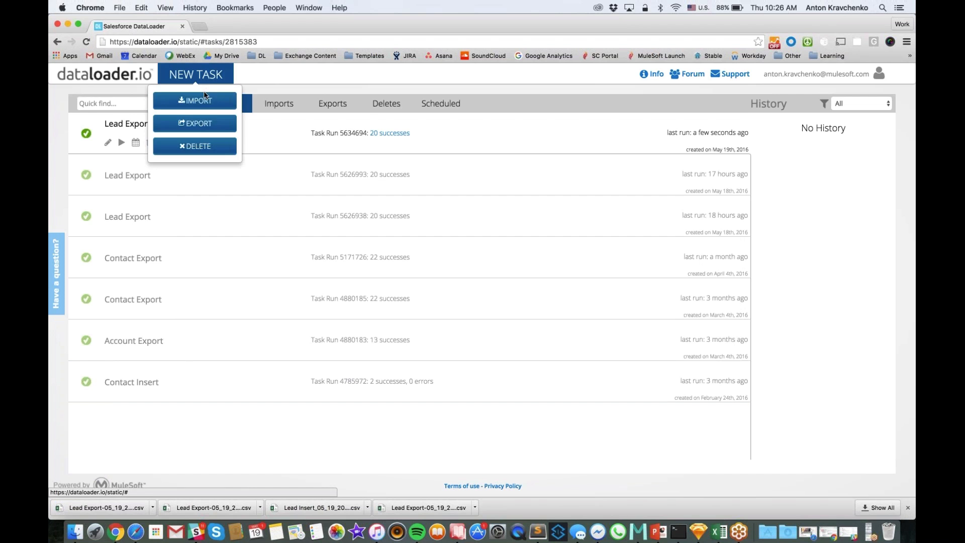
click(204, 99)
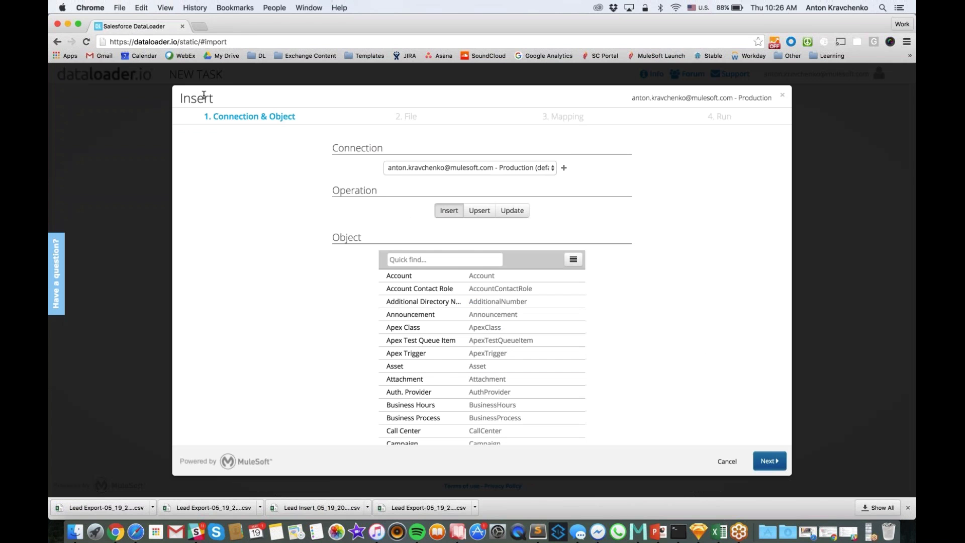
click(424, 167)
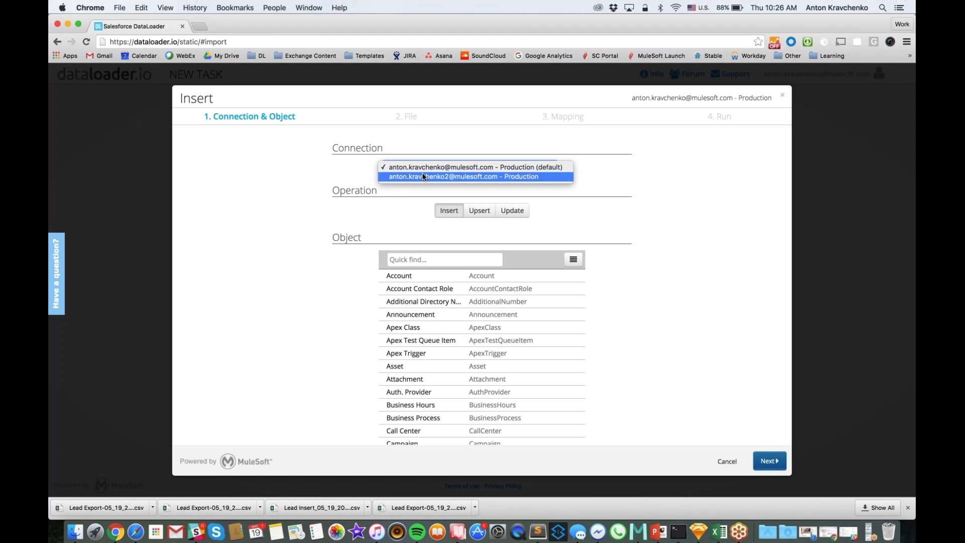
click(424, 176)
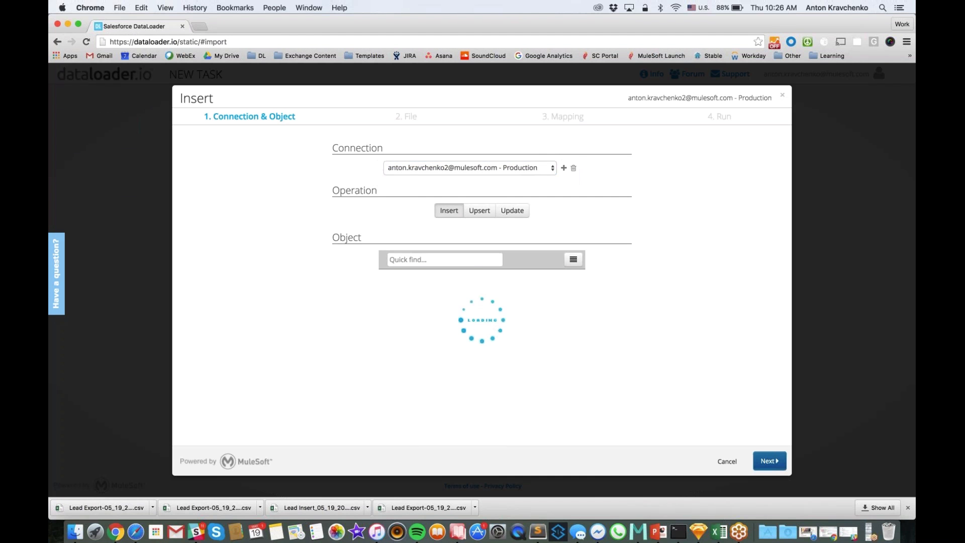
click(418, 260)
text(lea)
click(418, 277)
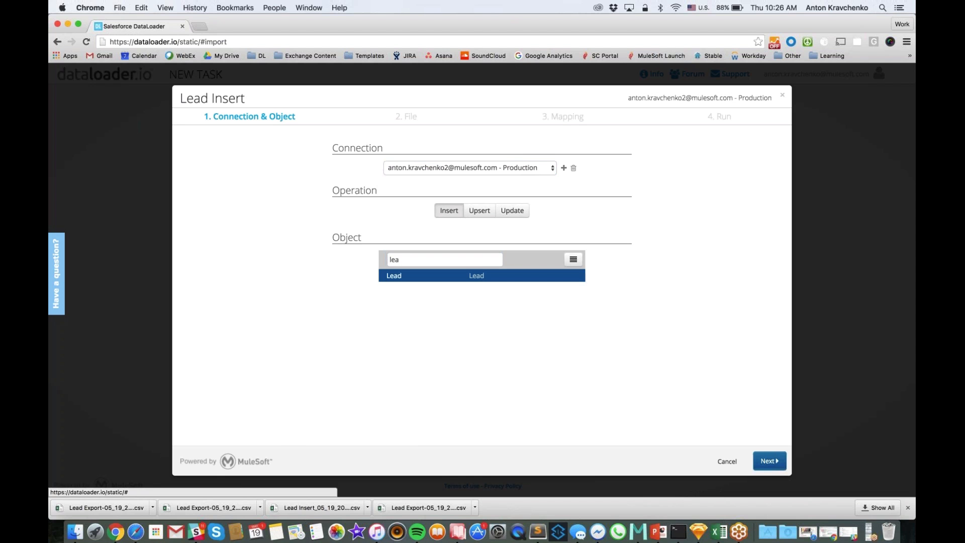
click(760, 462)
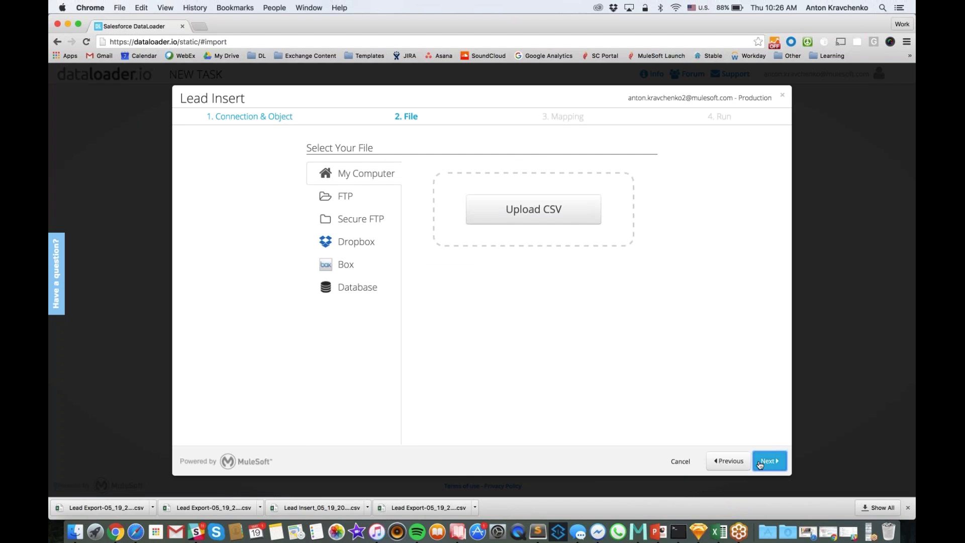
Step: Preview the newest Lead Export CSV in the Downloads folder and upload it as the import's source file
click(535, 211)
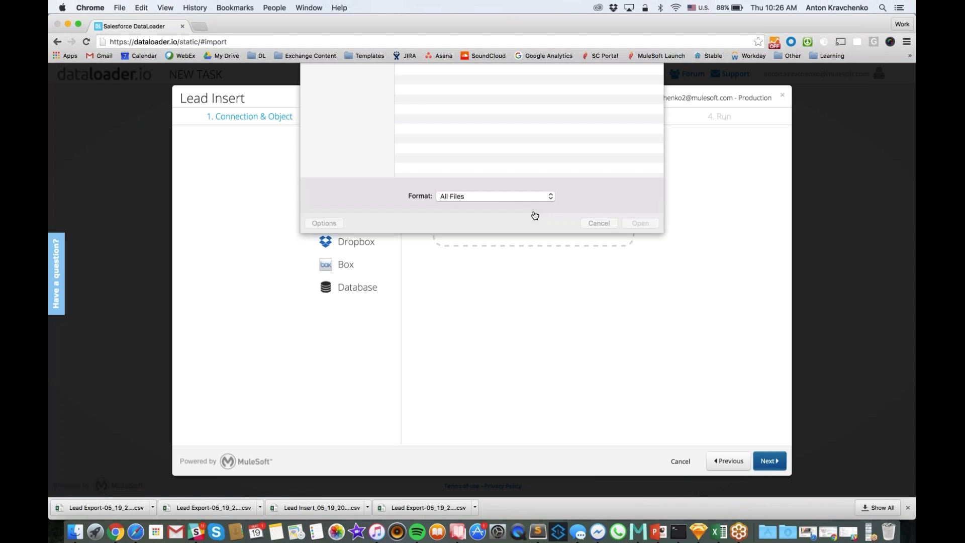
click(460, 101)
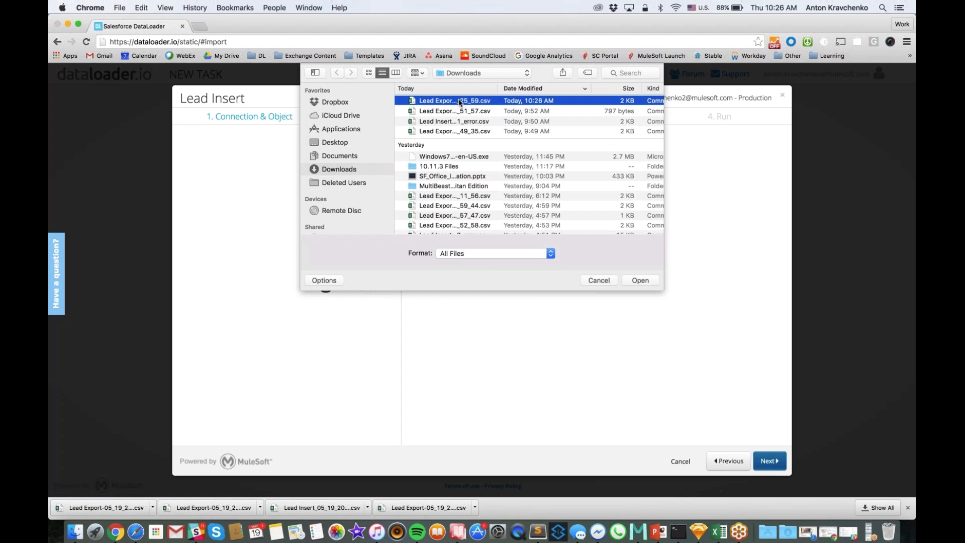
key(space)
key(space)
click(637, 280)
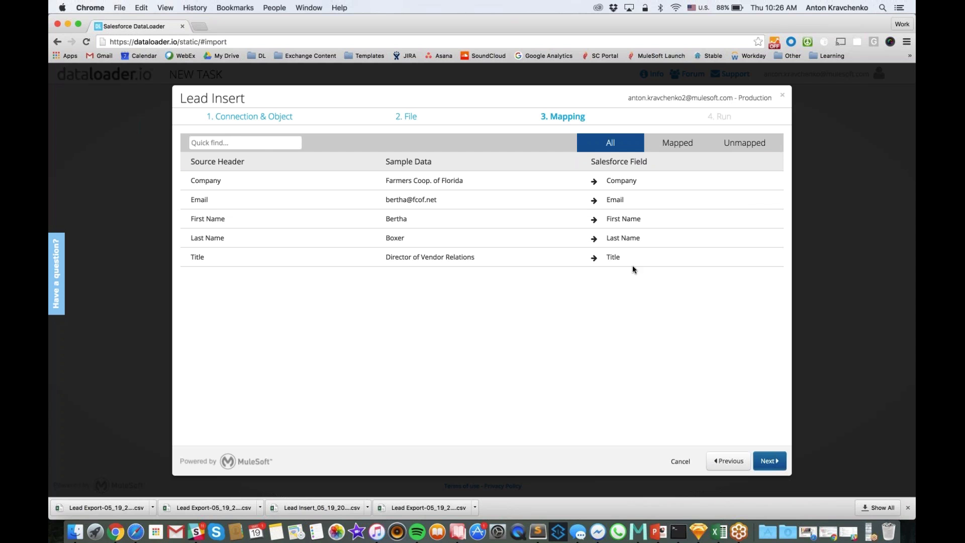
Step: Check the Company field's mapping options without changing them, and save and run the Lead Insert unscheduled with Batch API at 200 records per request
click(623, 182)
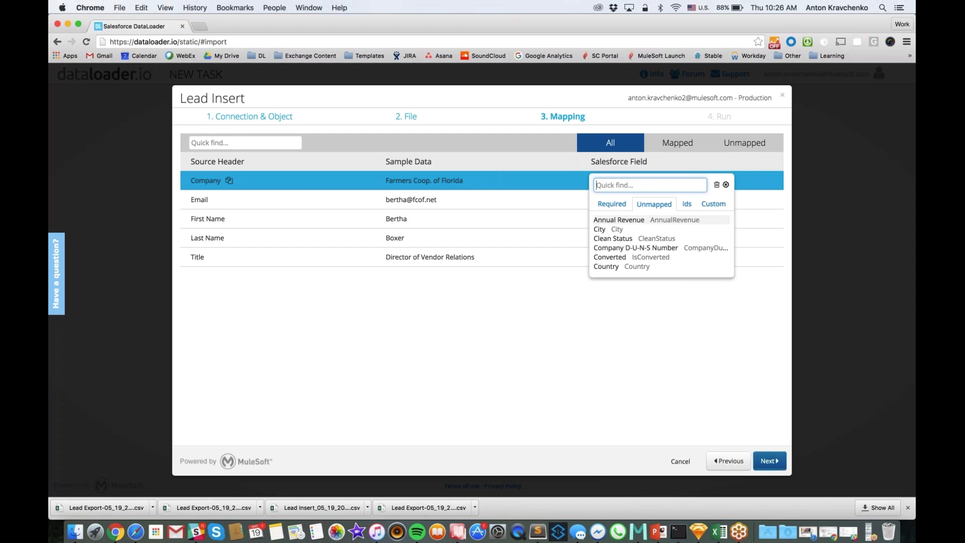
click(726, 184)
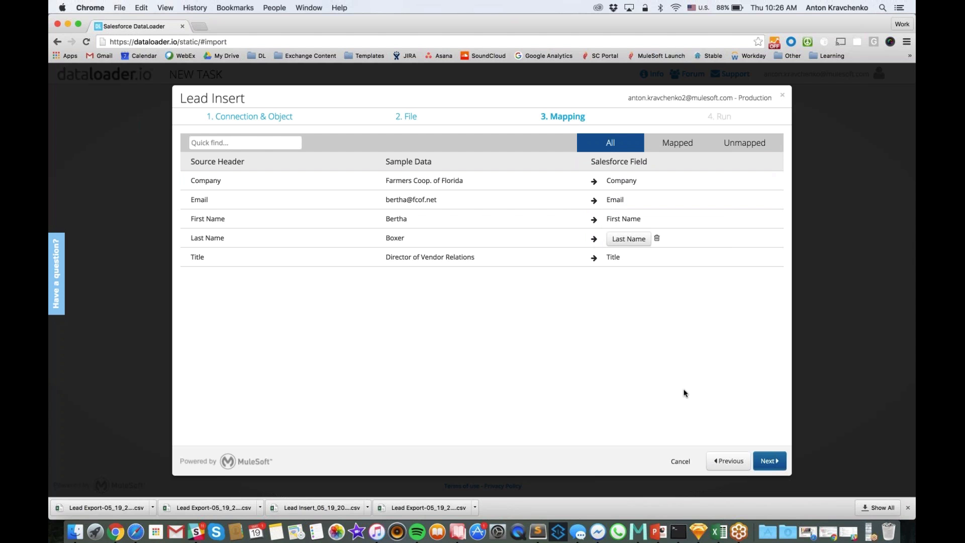
click(769, 461)
click(772, 466)
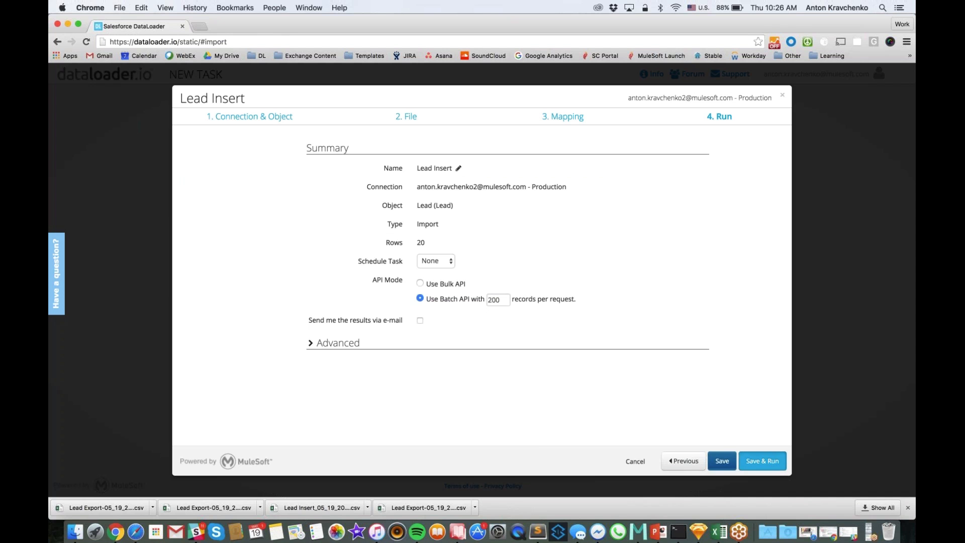
click(564, 322)
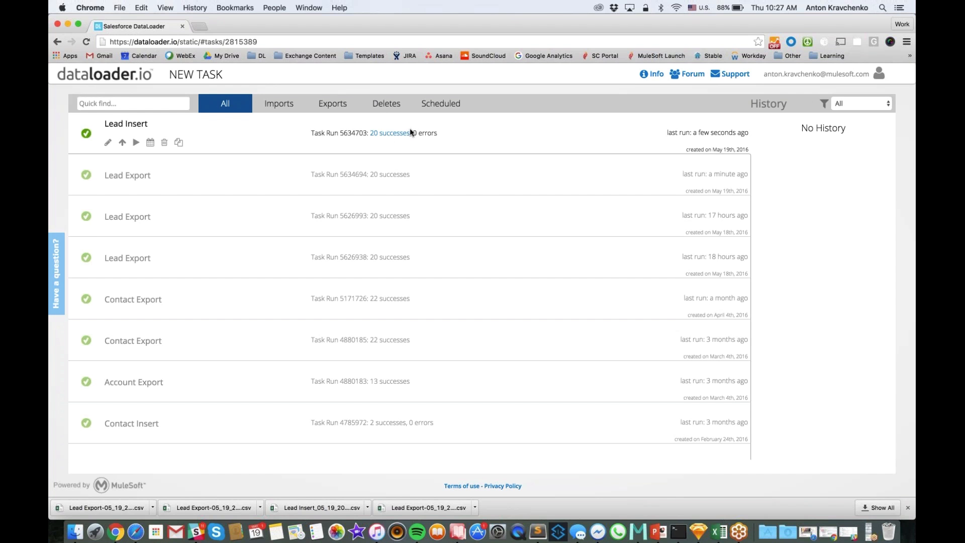
Step: Switch to the side-by-side Salesforce org windows and refresh the All Leads list in MuleSoft Org B
key(ctrl+Right)
key(ctrl+Left)
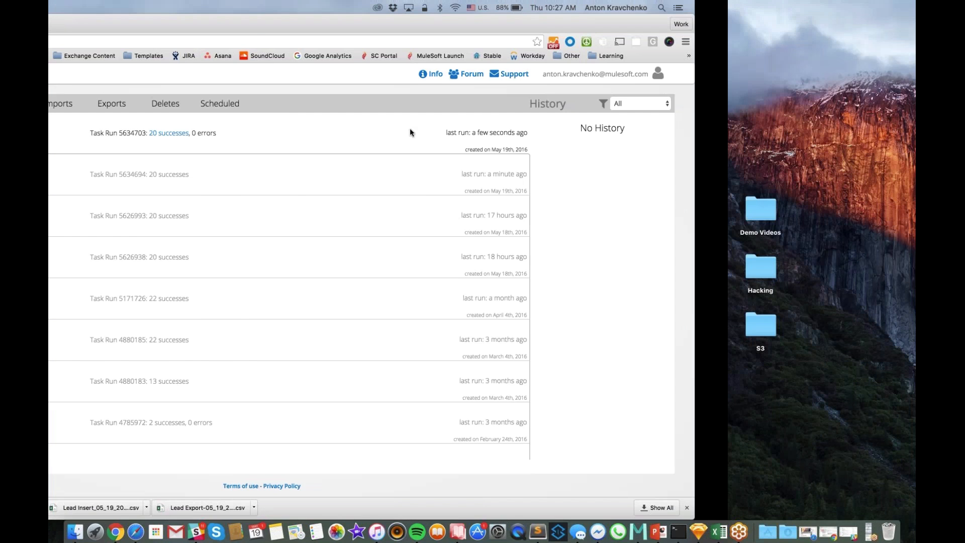
key(ctrl+Left)
click(778, 147)
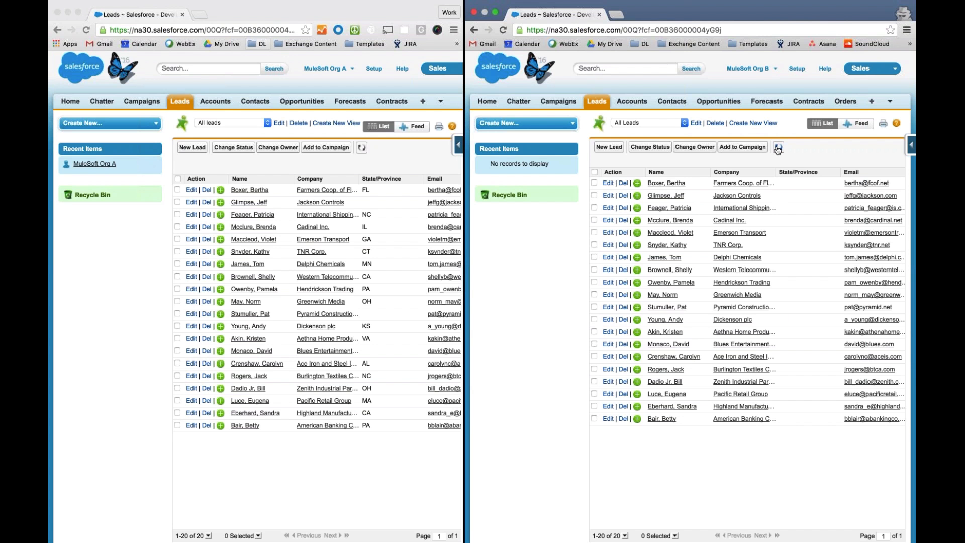
key(ctrl+Left)
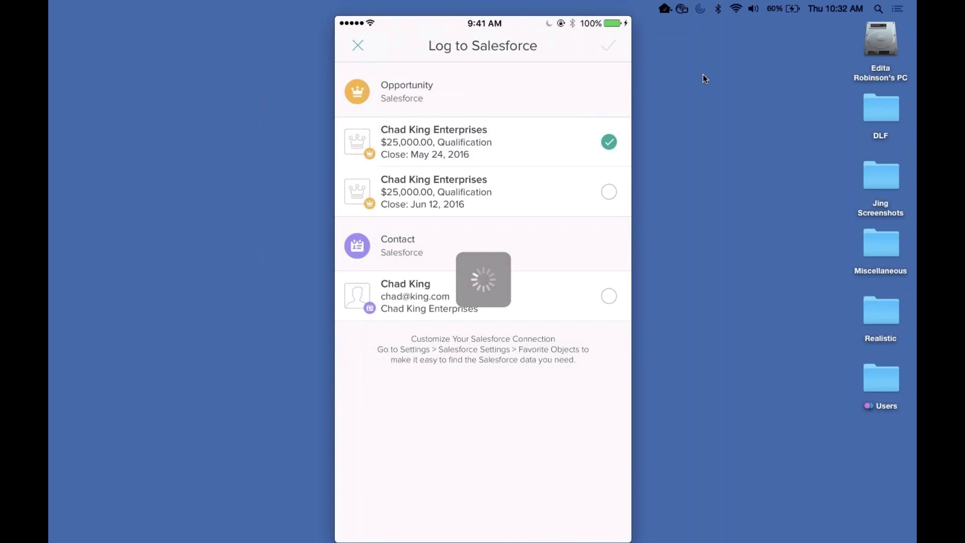
Step: Switch from the mobile screen to Chrome's Gmail inbox with the SalesforceIQ sidebar
click(634, 532)
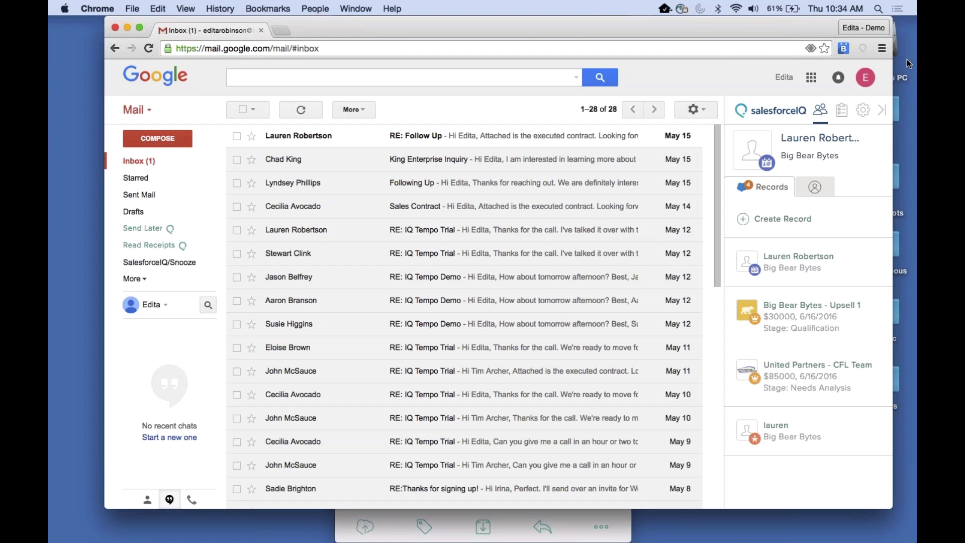
key(super+Tab)
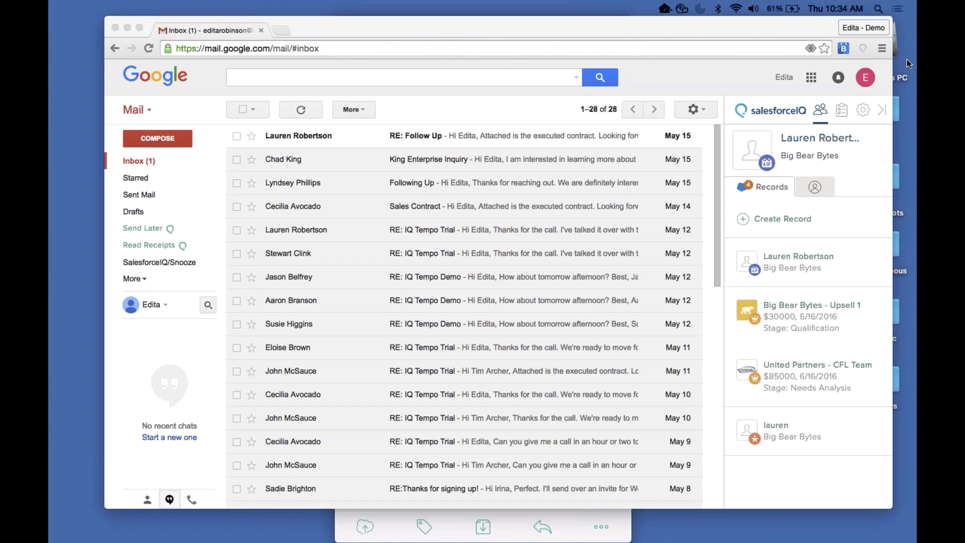